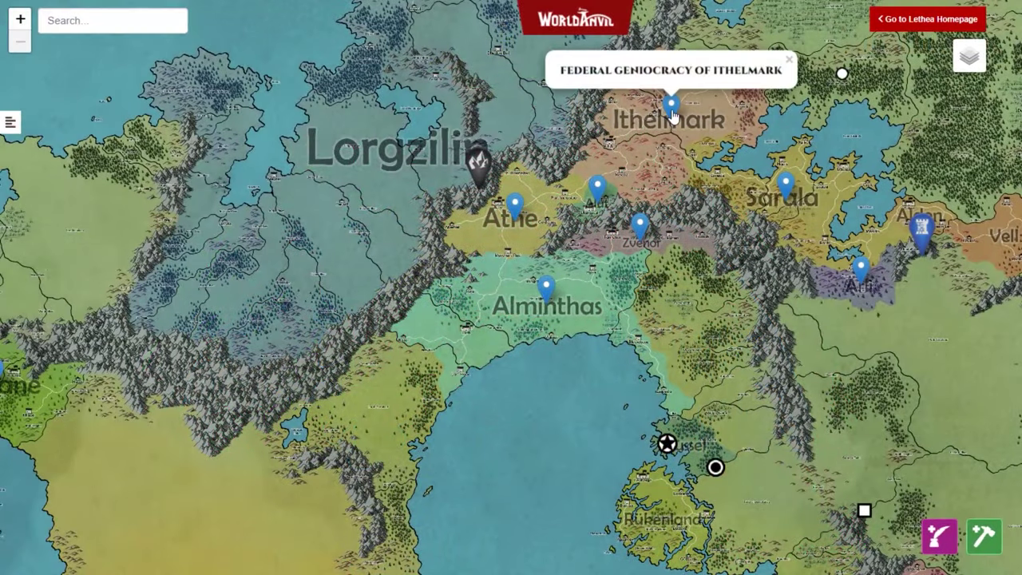
Step: View the Federal Geniocracy of Ithelmark and Magocracy of Alminthas summaries from their pins on the Lethea map, and close the article panel
{"action": "left_click", "coordinate": [673, 102]}
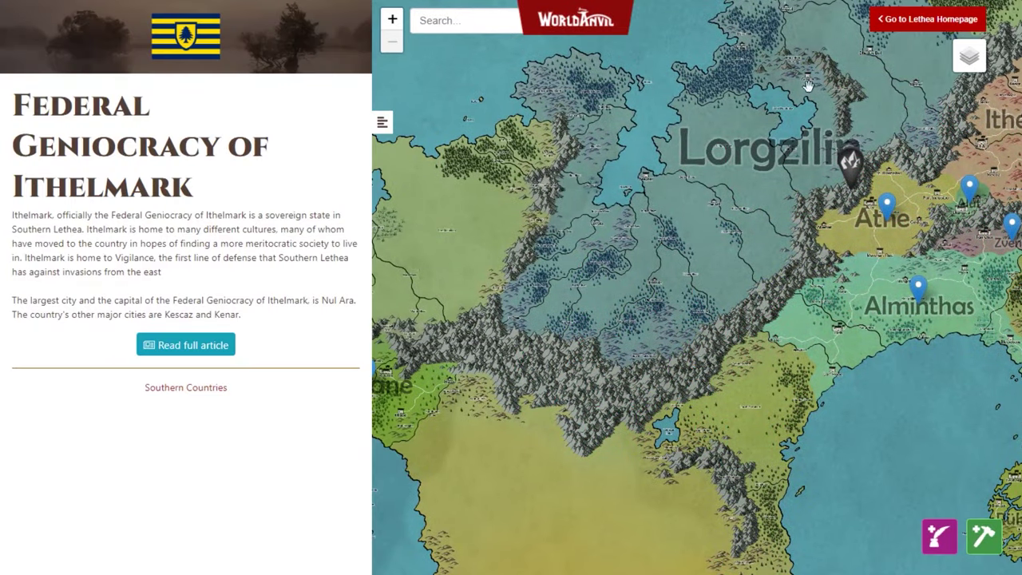
{"action": "left_click", "coordinate": [970, 198]}
{"action": "left_click", "coordinate": [918, 289]}
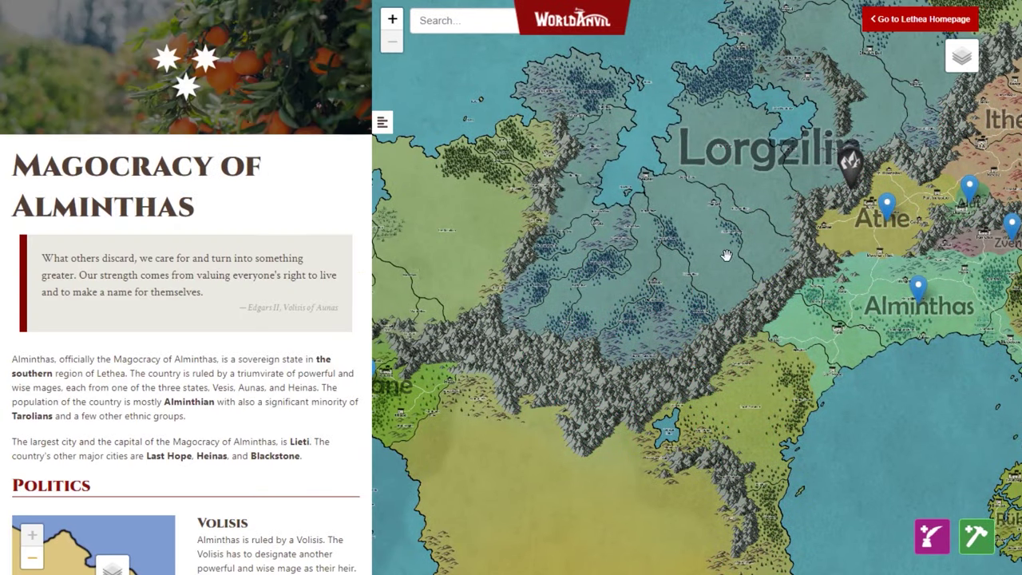
{"action": "left_click", "coordinate": [382, 124]}
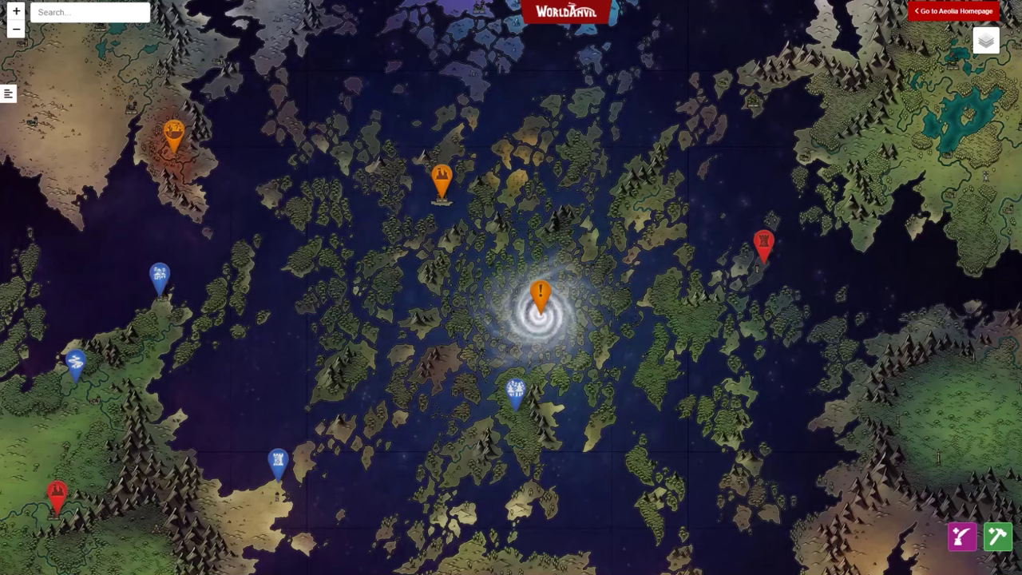
Step: Explore the Aeolia map through its Archon's Eye and Farflung Isles pins, following the nested region, city and interior maps and their pins
{"action": "left_click", "coordinate": [538, 289]}
{"action": "left_click_drag", "start_coordinate": [329, 343], "coordinate": [564, 298]}
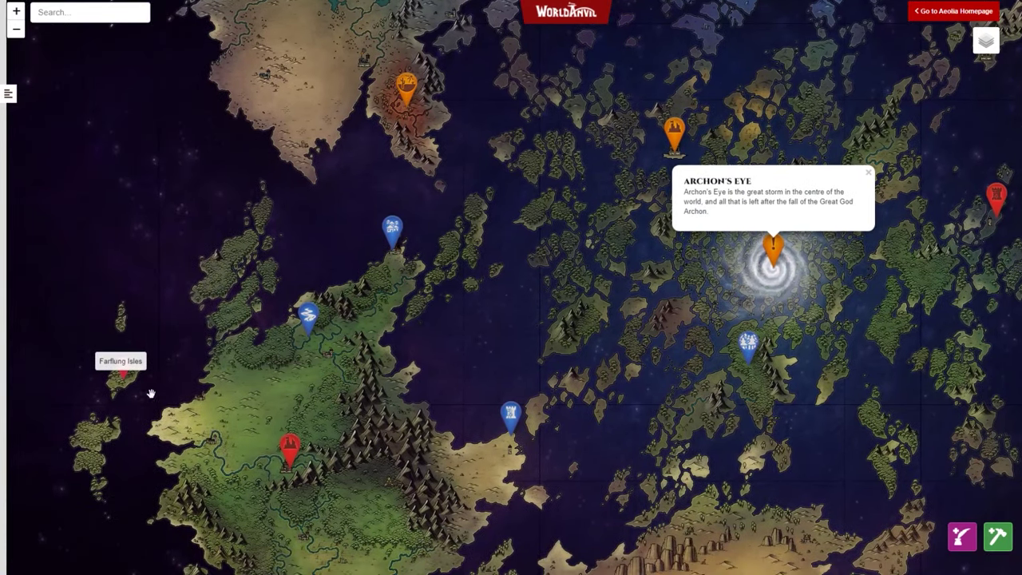
{"action": "left_click", "coordinate": [133, 369]}
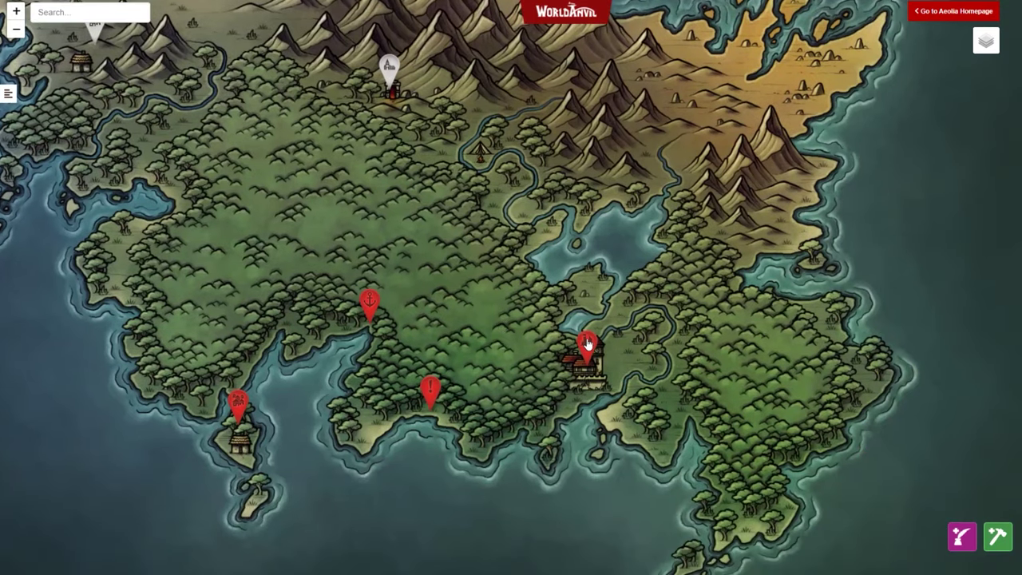
{"action": "left_click", "coordinate": [368, 351]}
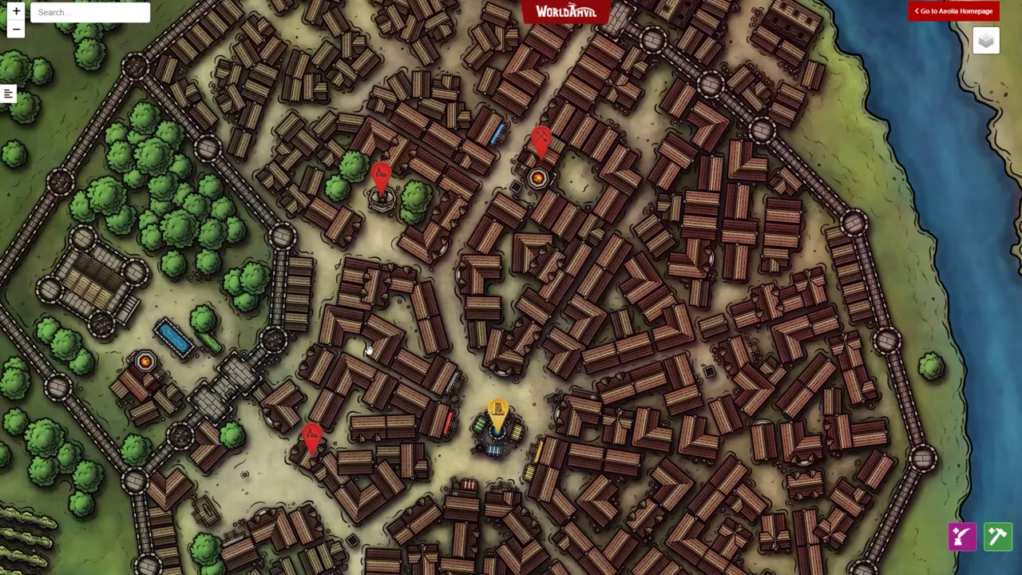
{"action": "left_click", "coordinate": [536, 357]}
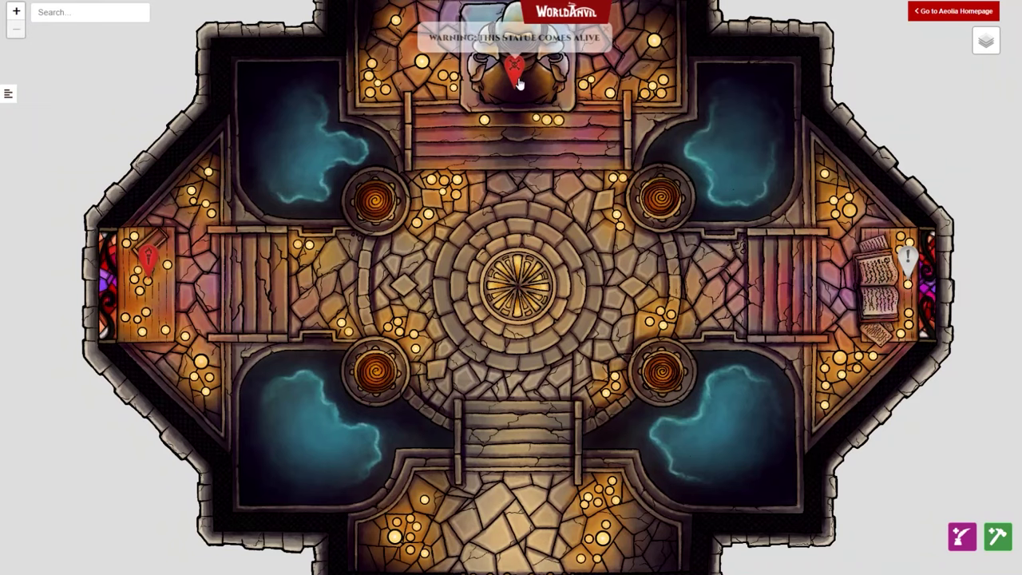
{"action": "left_click", "coordinate": [152, 263]}
{"action": "mouse_move", "coordinate": [562, 306]}
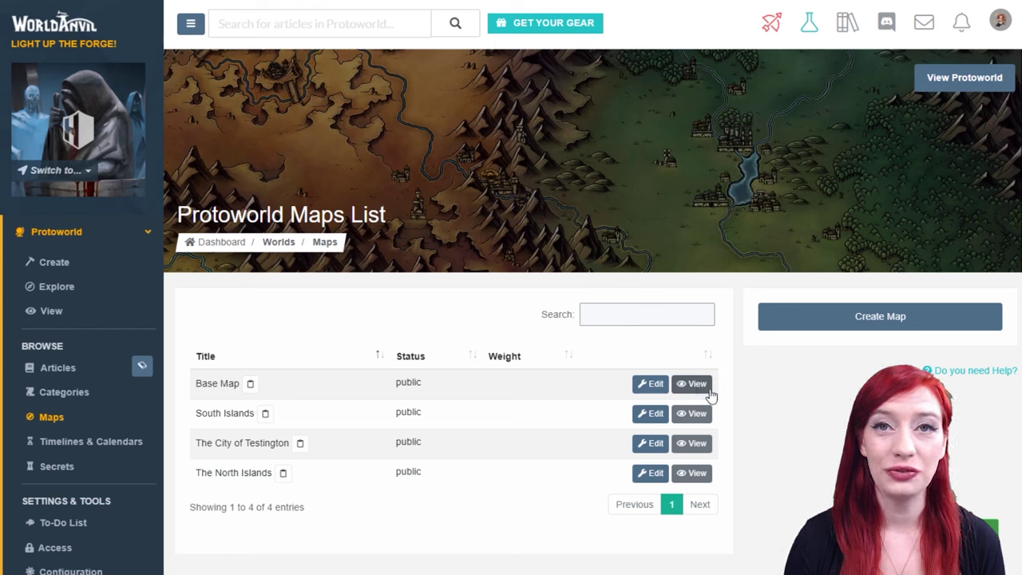
Step: Start a new Protoworld map with Kingsreach Blue.jpg as the primary image and title it "Island of the Pristatians"
{"action": "left_click", "coordinate": [839, 319]}
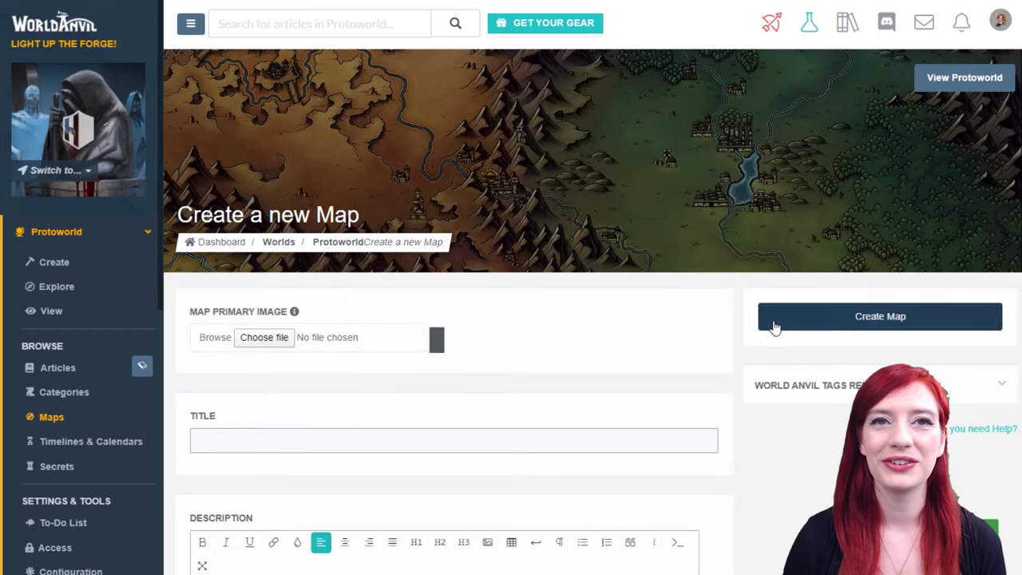
{"action": "left_click", "coordinate": [268, 342]}
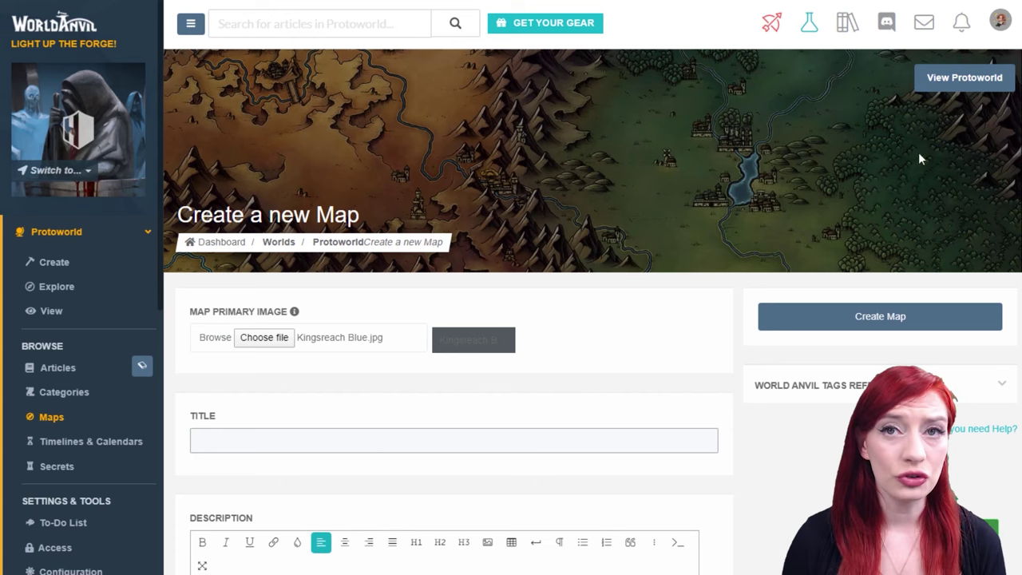
{"action": "left_click", "coordinate": [290, 436]}
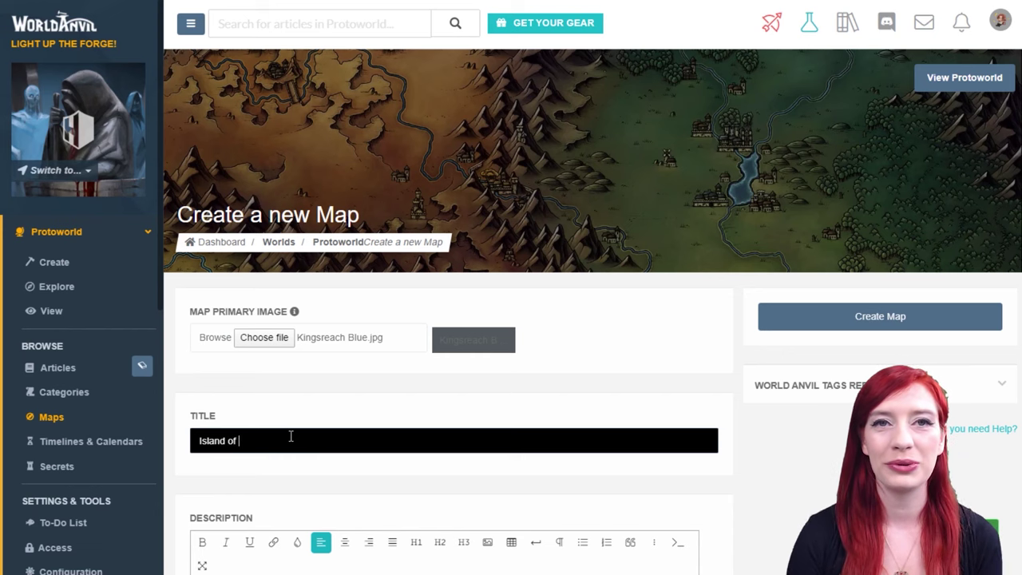
{"action": "type", "text": "he Pristatians"}
{"action": "left_click", "coordinate": [345, 482]}
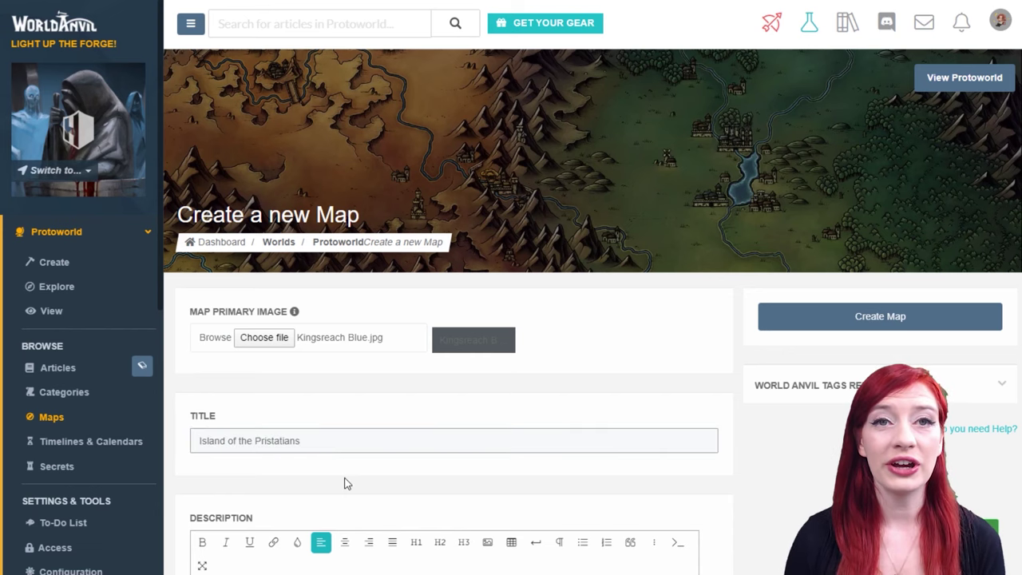
Step: Write a map description saying the island's name harks back to the ancient Prestatian Empire and it still boasts ruins of the forgotten organization
{"action": "scroll", "coordinate": [511, 320], "scroll_direction": "down", "scroll_amount": 3}
{"action": "type", "text": "The island of the Prestatians - the name harking back to the ancient times of the Prestatian Empire - still boasts ruins of the forgotten organization to this day."}
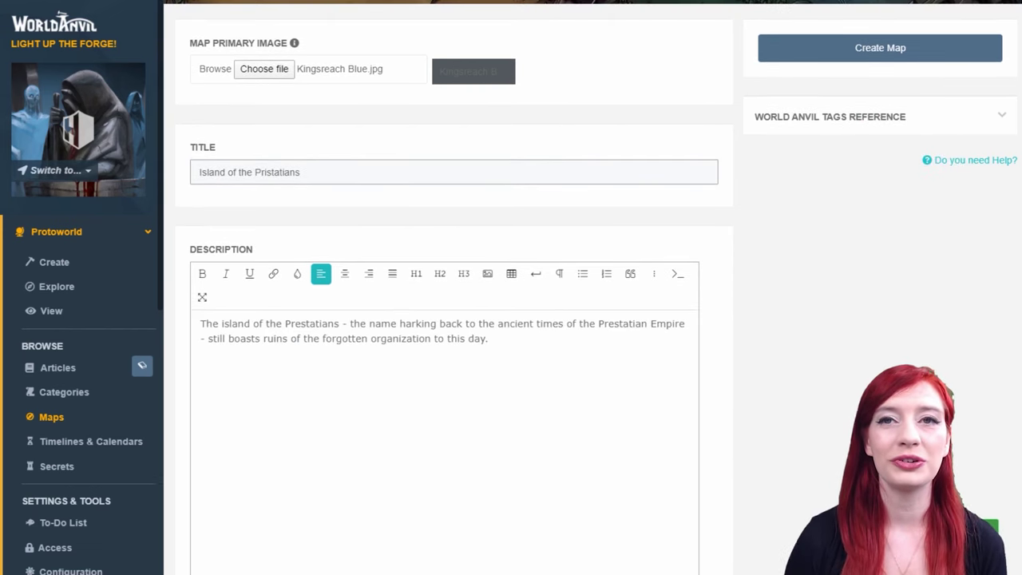
Step: Show the advanced options and add the tags #Prestatian, #Ruins and #Dungeon location
{"action": "scroll", "coordinate": [1017, 396], "scroll_direction": "down", "scroll_amount": 5}
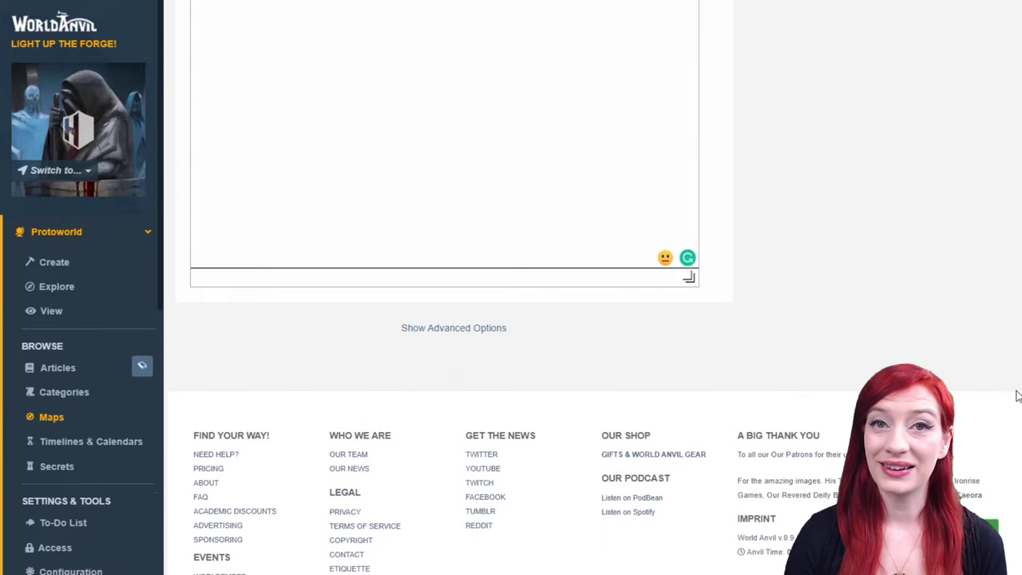
{"action": "left_click", "coordinate": [477, 328]}
{"action": "scroll", "coordinate": [266, 35], "scroll_direction": "down", "scroll_amount": 4}
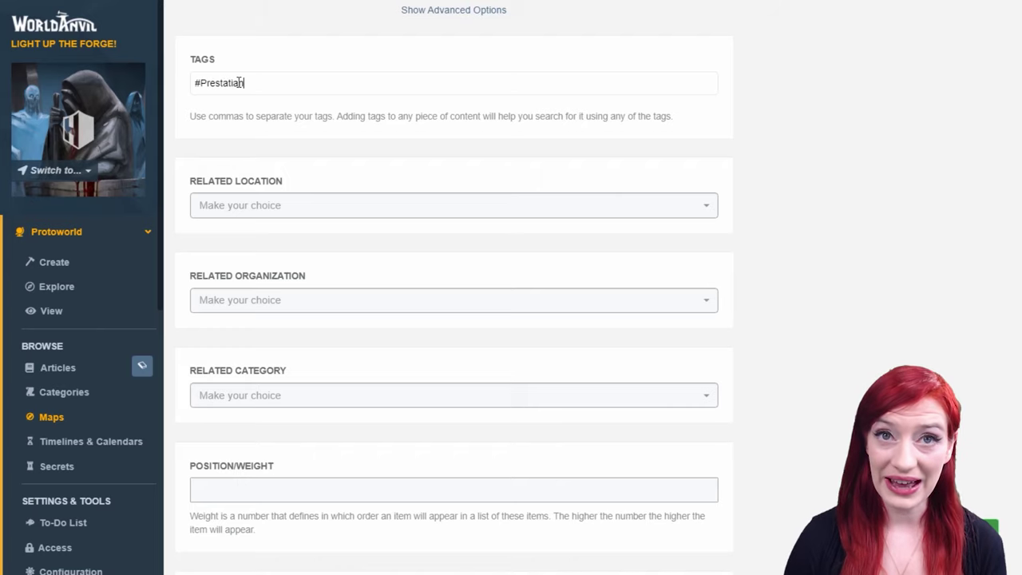
{"action": "type", "text": ",#Ruins,#Dungeon location,"}
Step: Relate the map to the location The Foggy Dungeon, the organization Testy Empire Organization and the category test
{"action": "left_click", "coordinate": [611, 206]}
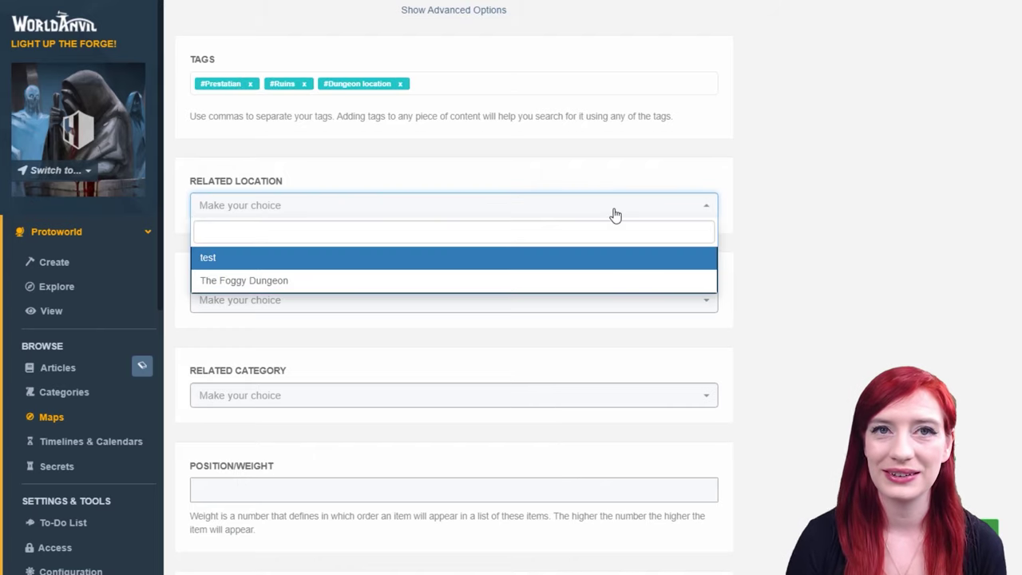
{"action": "left_click", "coordinate": [422, 287]}
{"action": "left_click", "coordinate": [403, 308]}
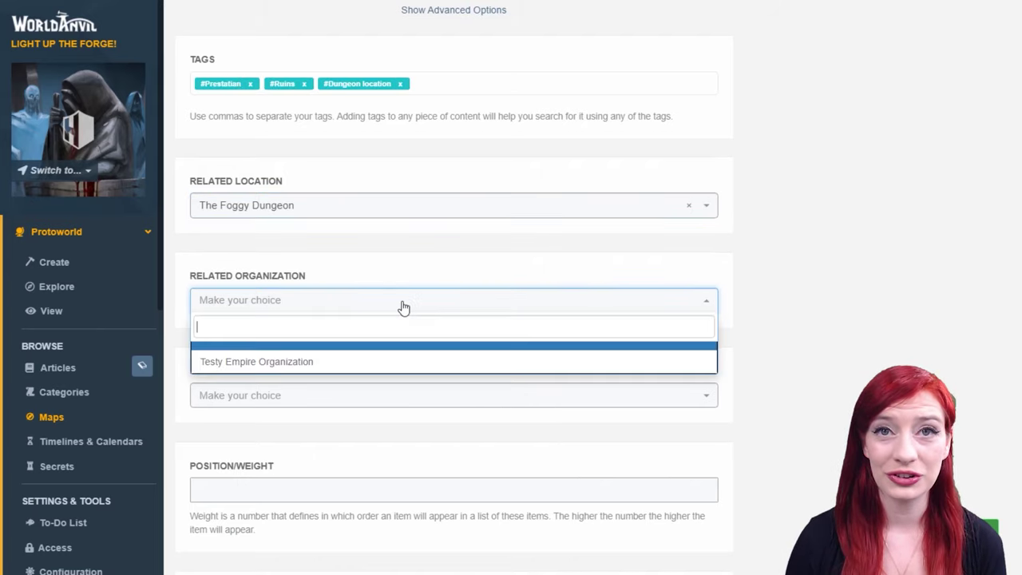
{"action": "left_click", "coordinate": [287, 362]}
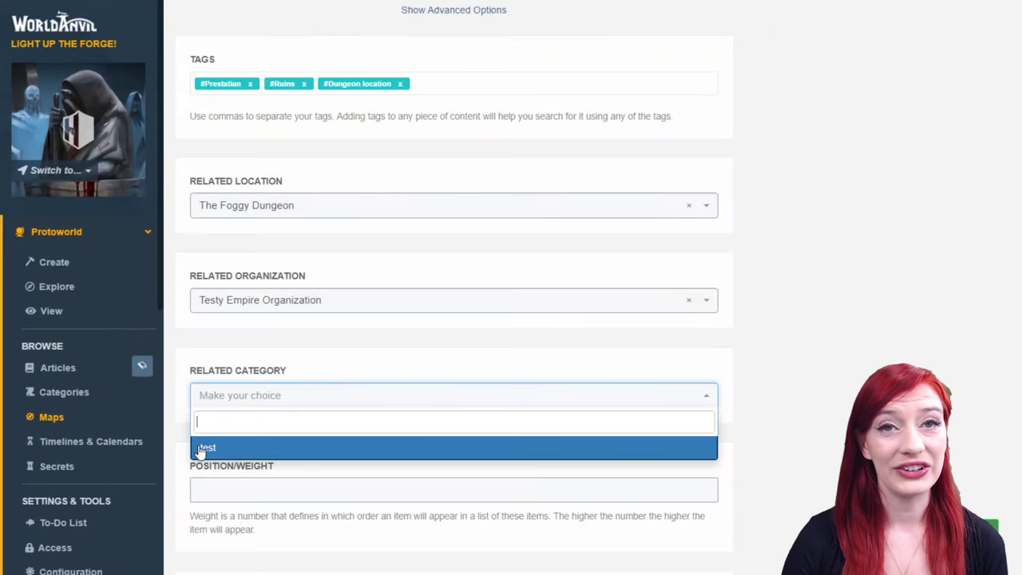
{"action": "left_click", "coordinate": [202, 447]}
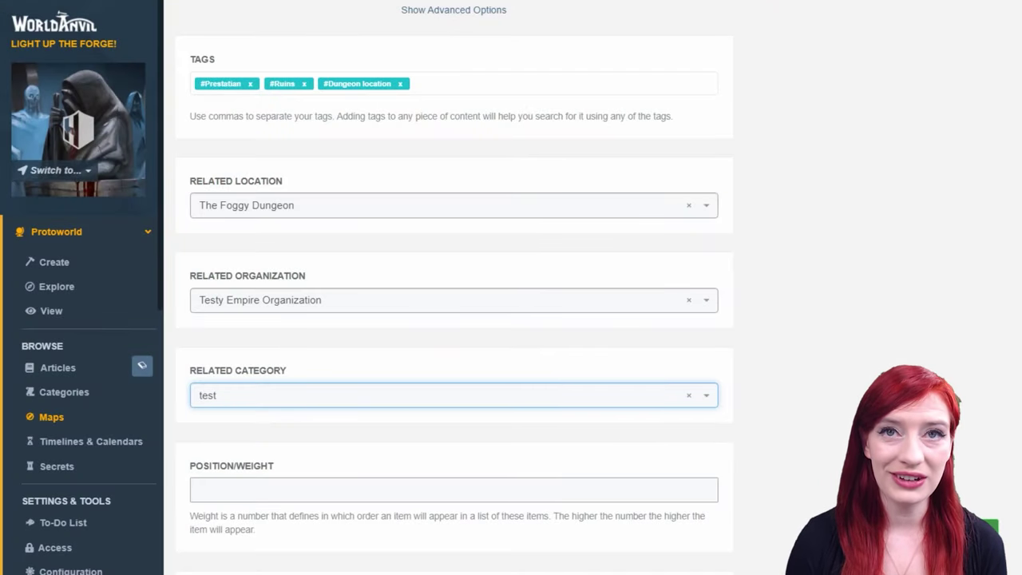
Step: Set the map's position/weight to 25
{"action": "left_click", "coordinate": [533, 490]}
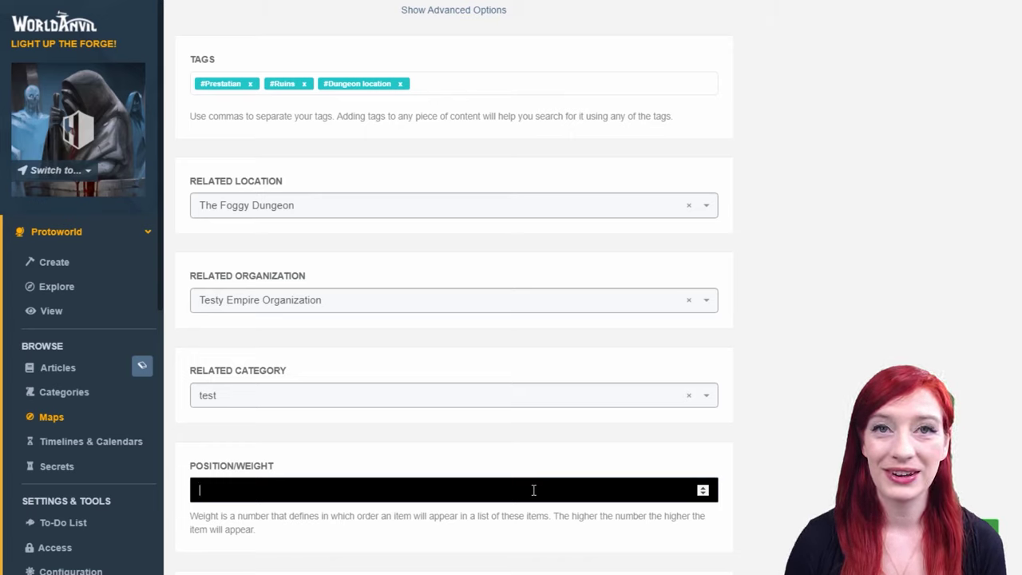
{"action": "type", "text": "25"}
{"action": "left_click", "coordinate": [817, 488]}
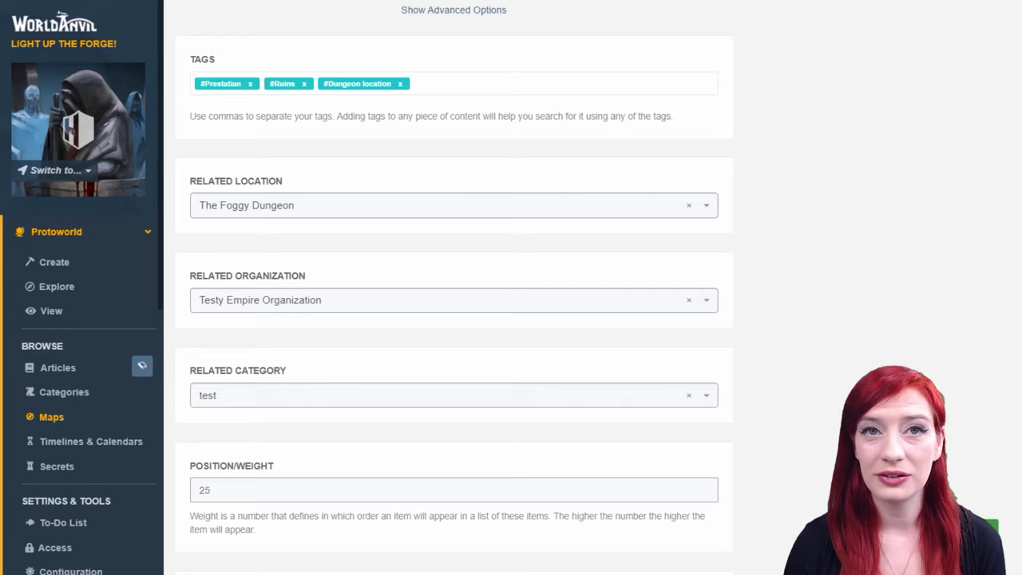
Step: Toggle the map's display on the World's homepage off and back on, and look at the status setting
{"action": "scroll", "coordinate": [453, 319], "scroll_direction": "down", "scroll_amount": 4}
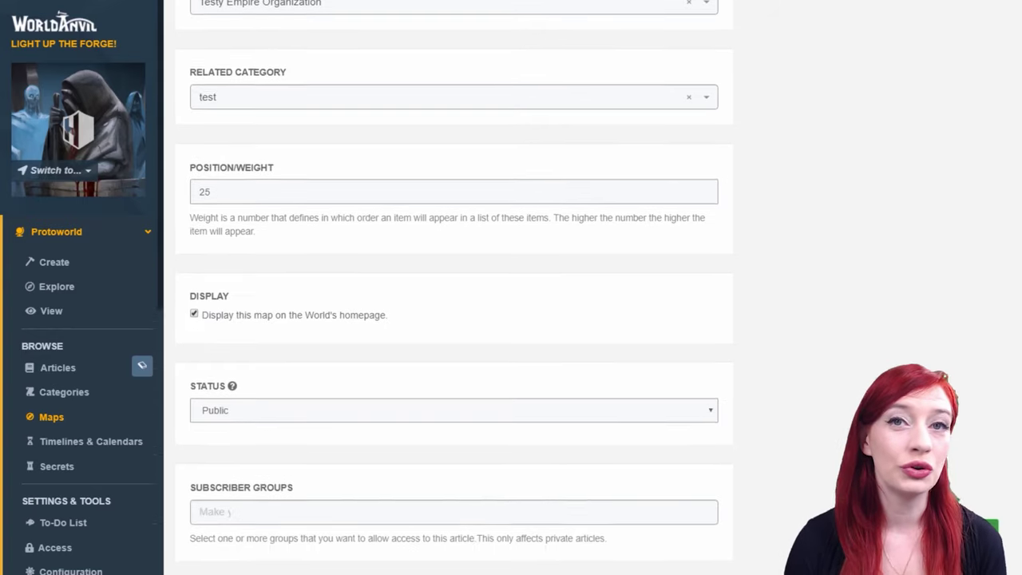
{"action": "scroll", "coordinate": [453, 320], "scroll_direction": "down", "scroll_amount": 2}
{"action": "left_click", "coordinate": [195, 193]}
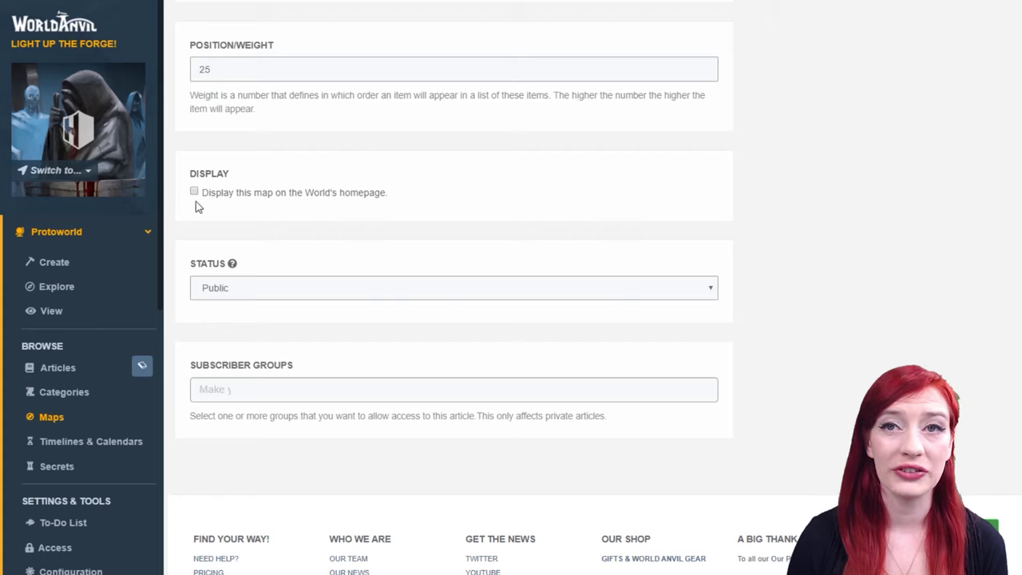
{"action": "left_click", "coordinate": [195, 191]}
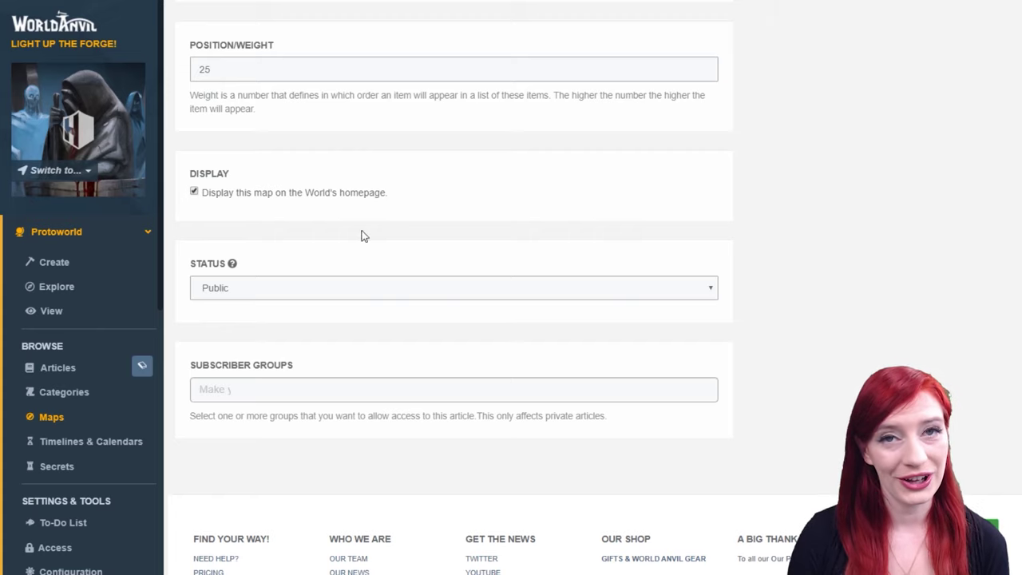
{"action": "left_click", "coordinate": [710, 294]}
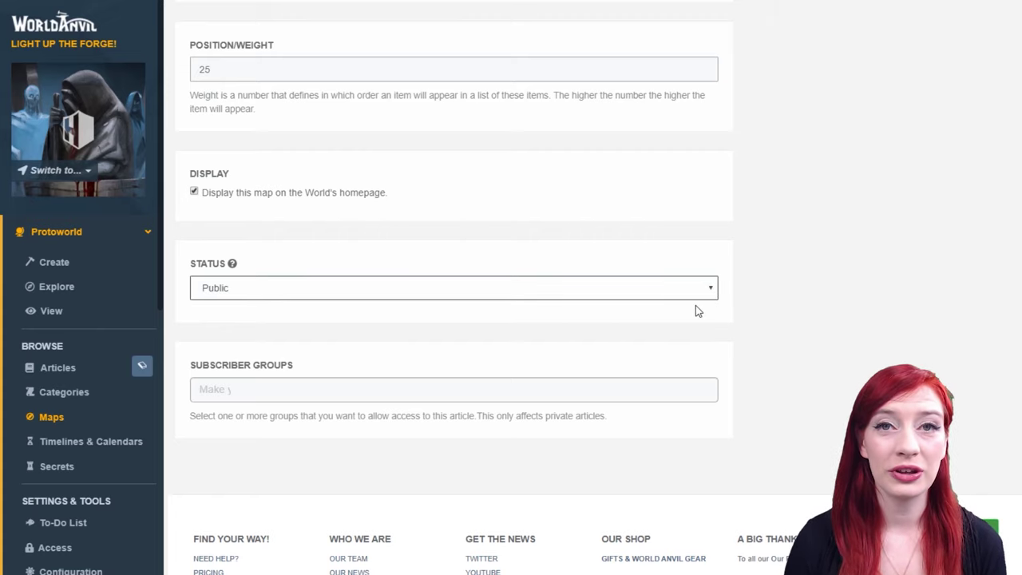
Step: Add the subscriber groups Players and Beta Readers to the map
{"action": "left_click", "coordinate": [657, 391]}
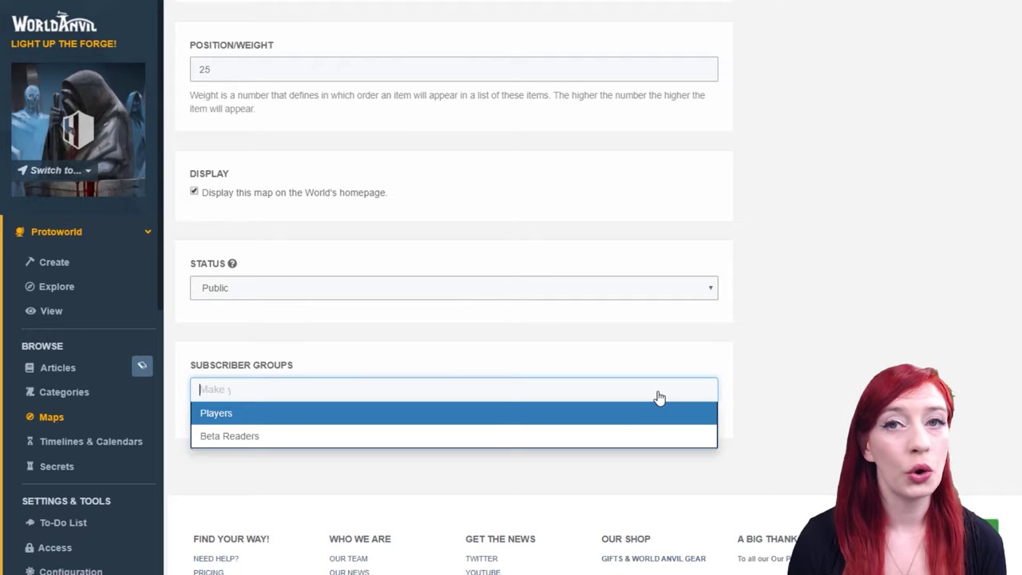
{"action": "left_click", "coordinate": [574, 412]}
{"action": "left_click", "coordinate": [602, 391]}
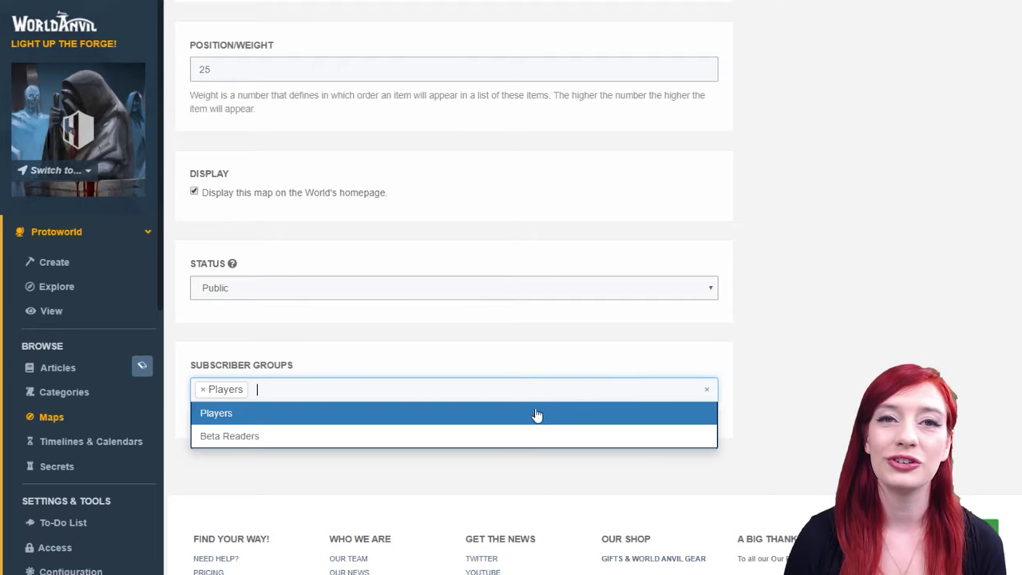
{"action": "left_click", "coordinate": [522, 439]}
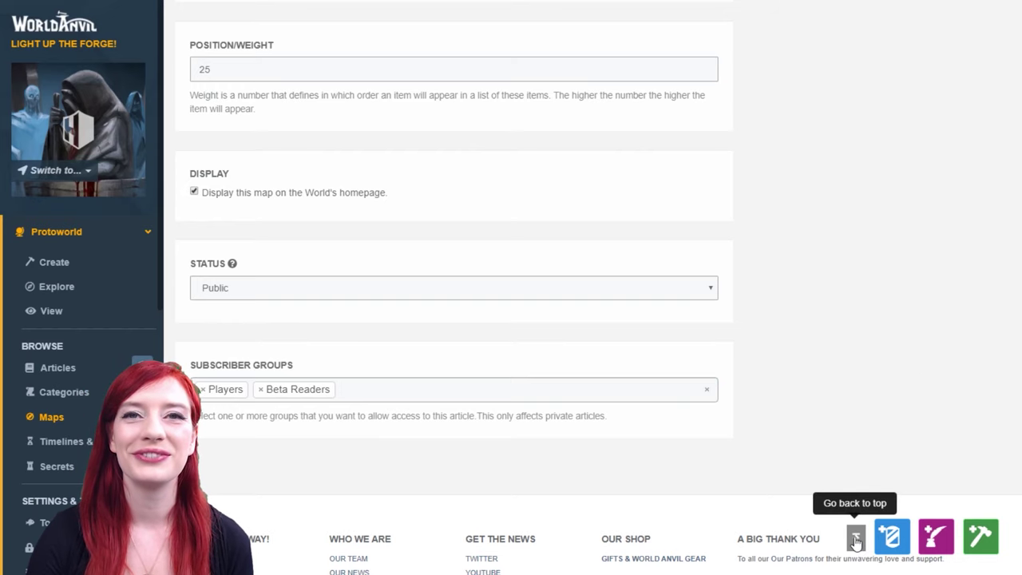
Step: Create the map from the completed form and dismiss the save notification
{"action": "left_click", "coordinate": [855, 540]}
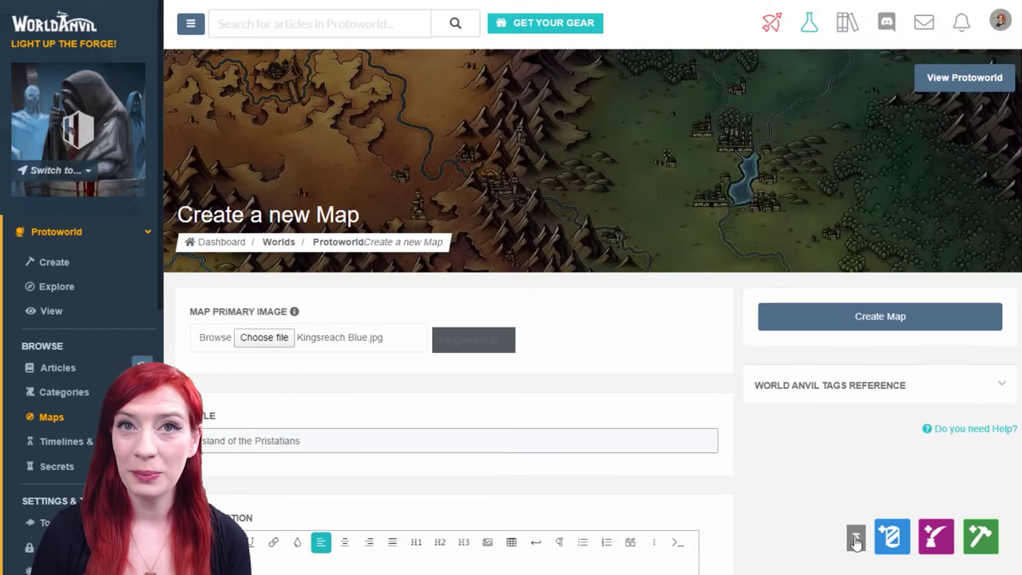
{"action": "left_click", "coordinate": [844, 335]}
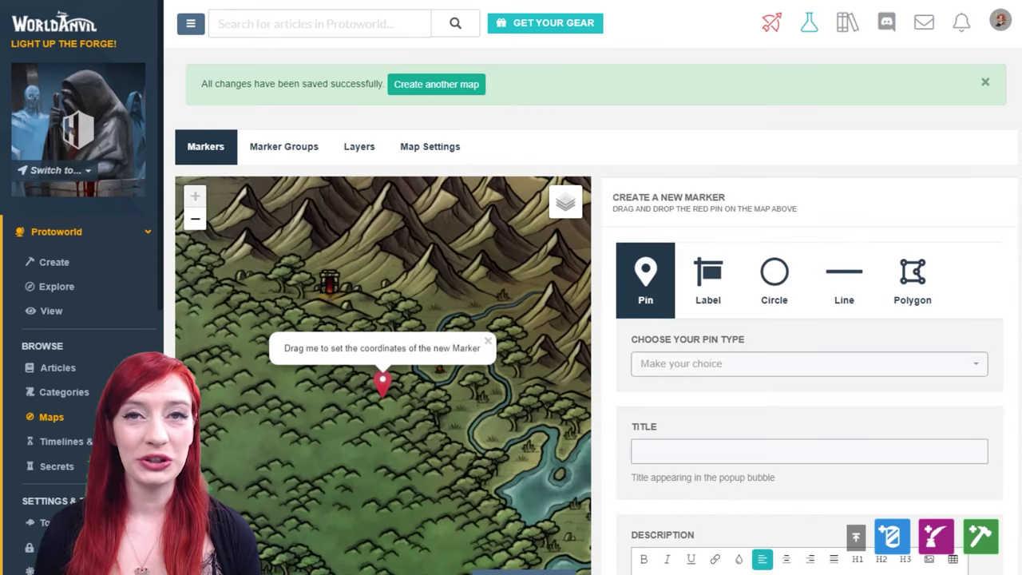
{"action": "left_click", "coordinate": [986, 83]}
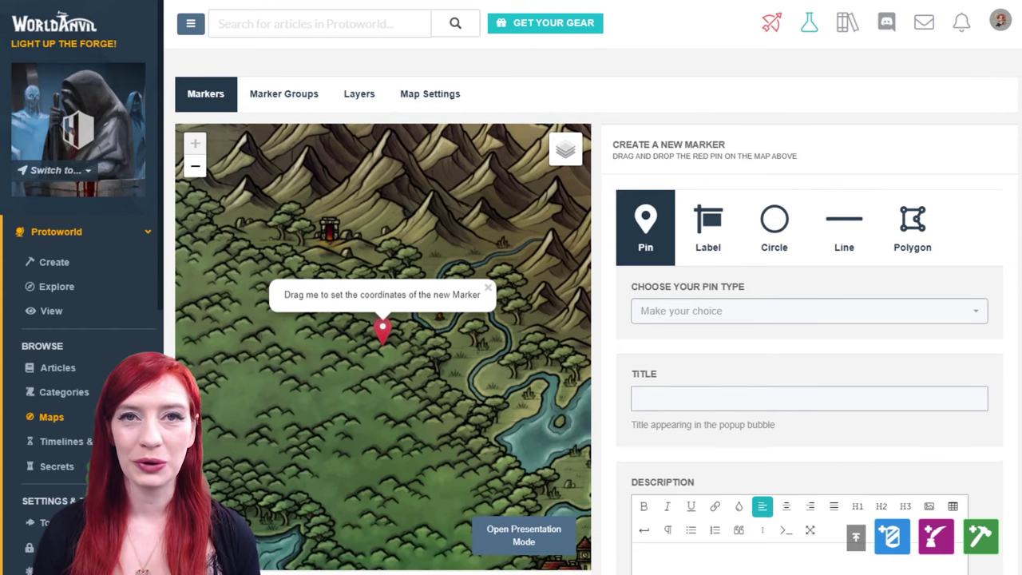
{"action": "scroll", "coordinate": [591, 319], "scroll_direction": "down", "scroll_amount": 2}
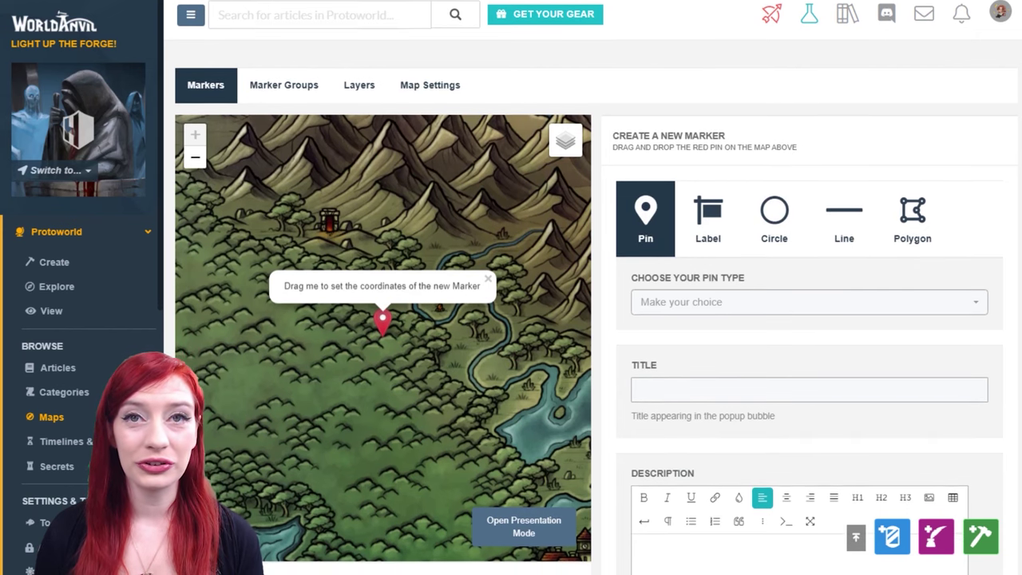
{"action": "scroll", "coordinate": [591, 319], "scroll_direction": "down", "scroll_amount": 2}
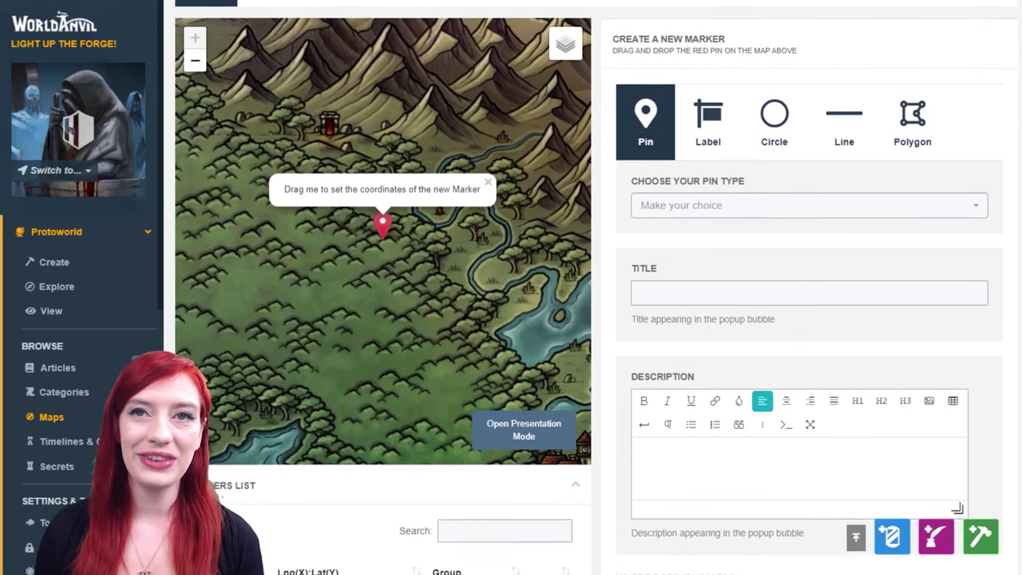
{"action": "scroll", "coordinate": [591, 320], "scroll_direction": "down", "scroll_amount": 1}
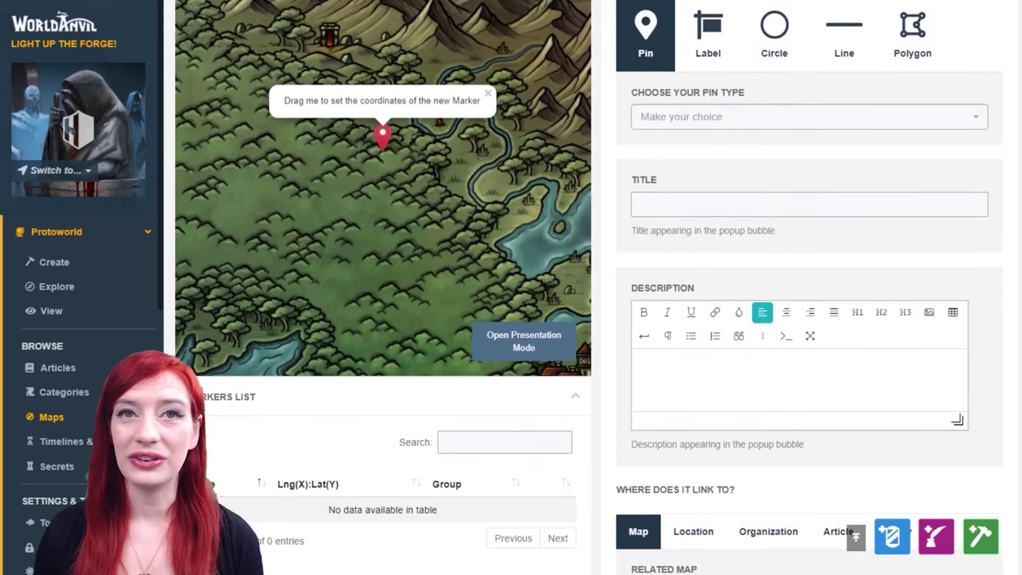
{"action": "scroll", "coordinate": [591, 319], "scroll_direction": "up", "scroll_amount": 3}
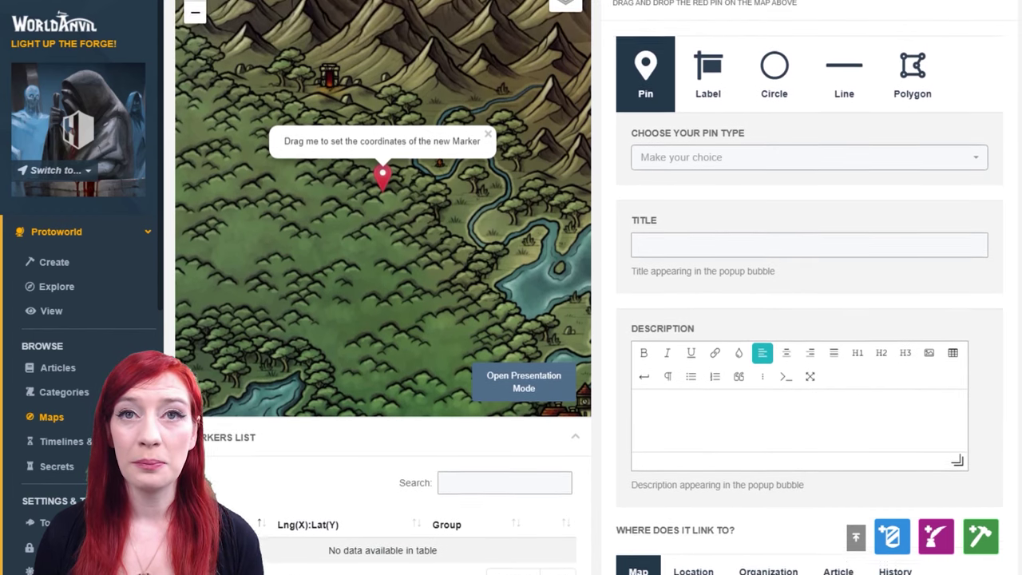
Step: Open the new map in presentation mode and look over the island
{"action": "scroll", "coordinate": [591, 319], "scroll_direction": "up", "scroll_amount": 1}
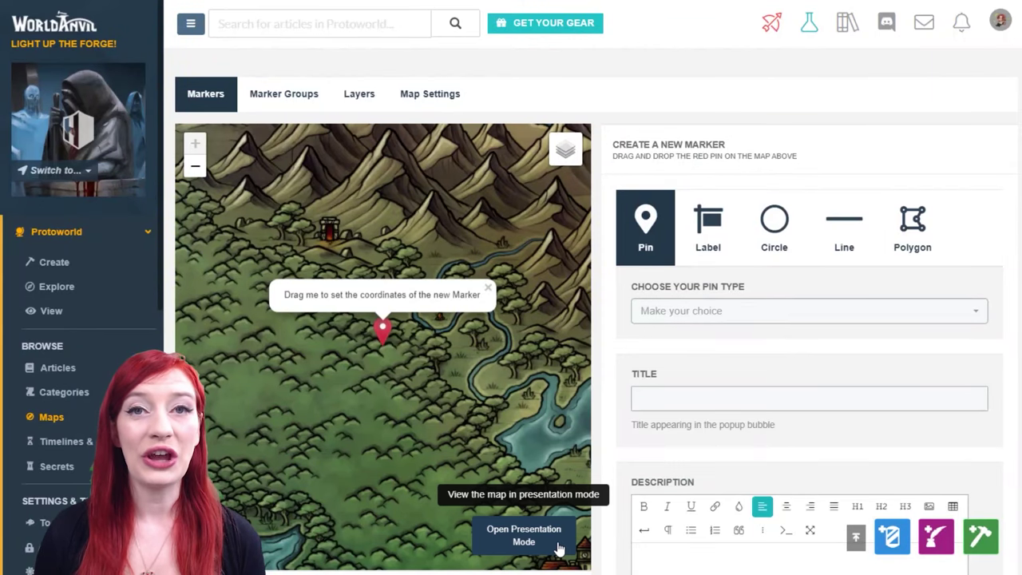
{"action": "left_click", "coordinate": [559, 547]}
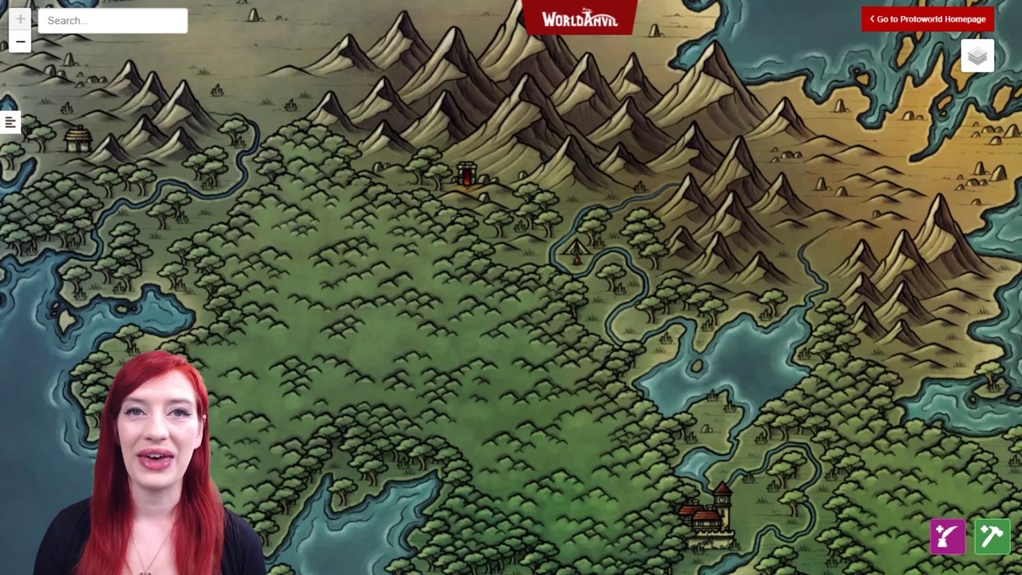
{"action": "left_click", "coordinate": [20, 42]}
{"action": "left_click", "coordinate": [20, 18]}
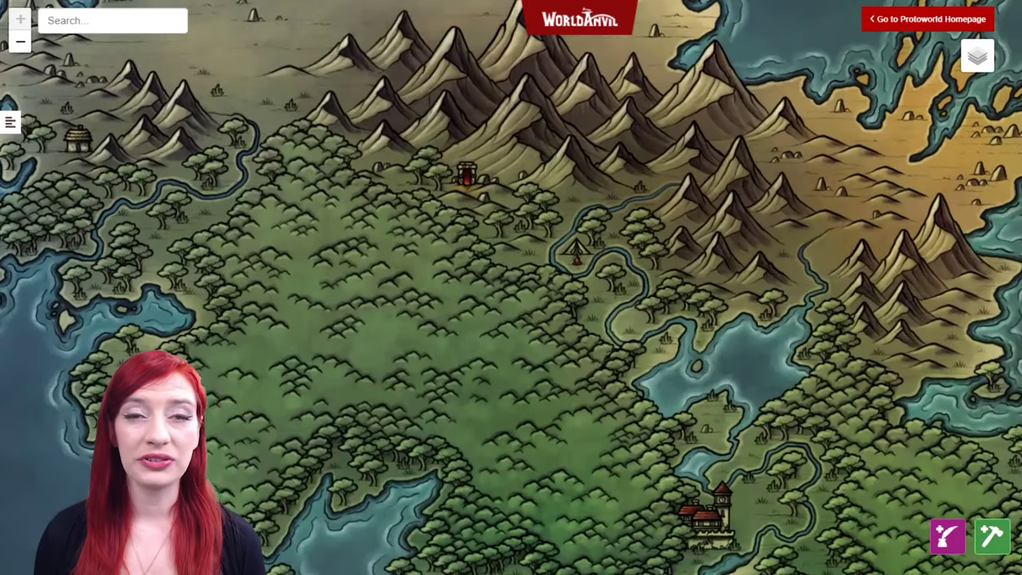
{"action": "left_click_drag", "start_coordinate": [930, 448], "coordinate": [692, 414]}
{"action": "left_click_drag", "start_coordinate": [192, 296], "coordinate": [532, 276]}
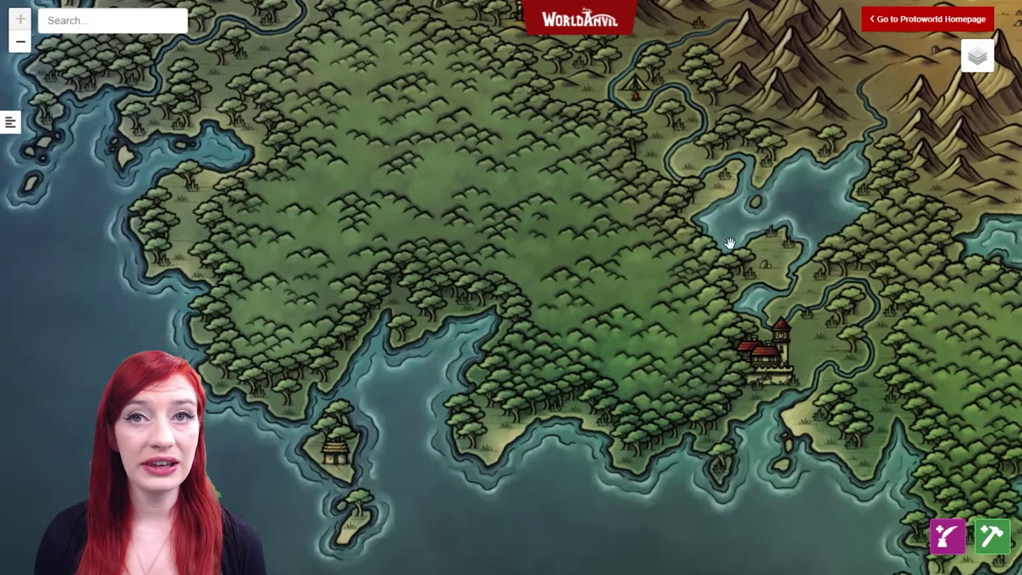
Step: Start a marker on the southeastern castle, titled Daybreak City, described as "Daybreak city is the tradehub of the island - it bustles with unusual people and rare fragrances."
{"action": "right_click", "coordinate": [761, 355]}
{"action": "left_click", "coordinate": [753, 41]}
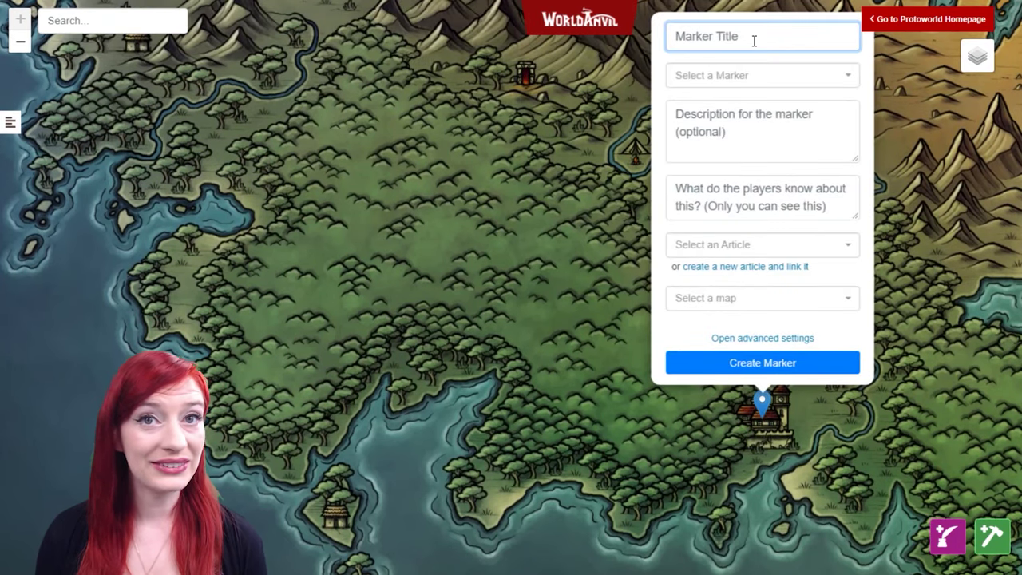
{"action": "type", "text": "Daybreak City"}
{"action": "left_click", "coordinate": [726, 119]}
{"action": "type", "text": "Daybreak city is the tradehub of the island - it bustles with unusual people and rare fragrances"}
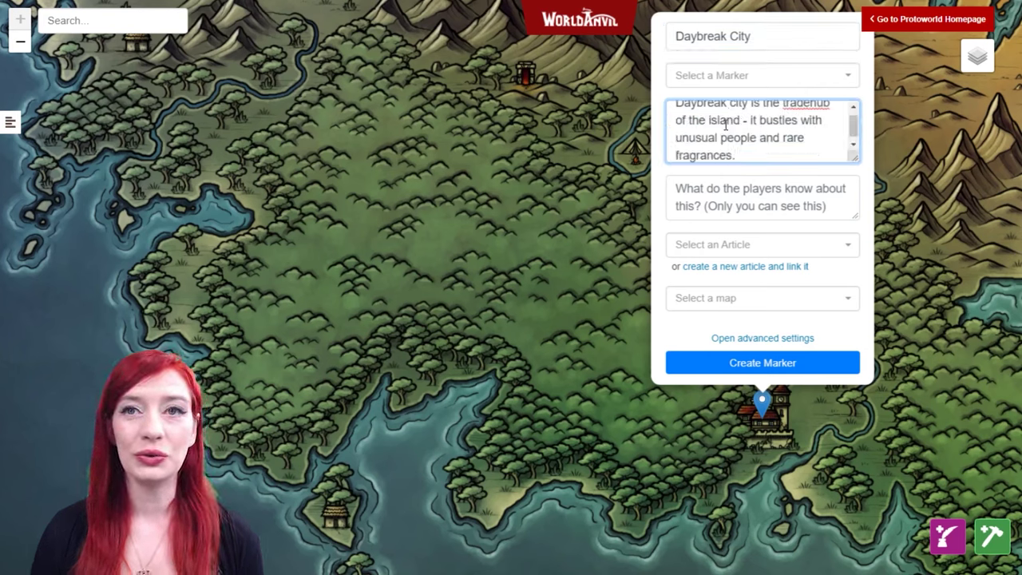
Step: Record the players' knowledge of the marker as "This is the home of a green dragon, who runs a gang beneath the sewers."
{"action": "left_click", "coordinate": [729, 183]}
{"action": "key", "text": "ctrl+v"}
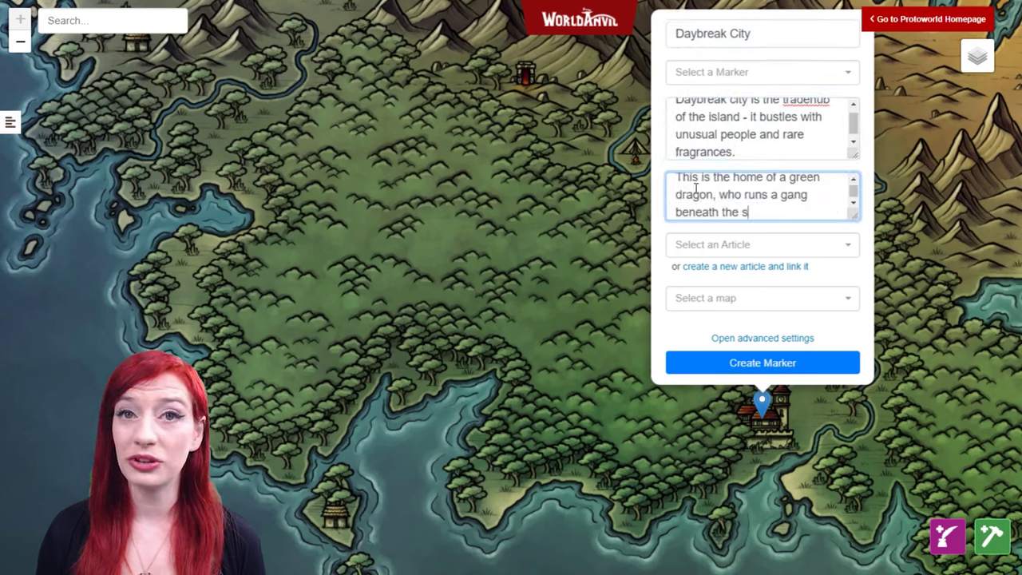
{"action": "type", "text": "wers."}
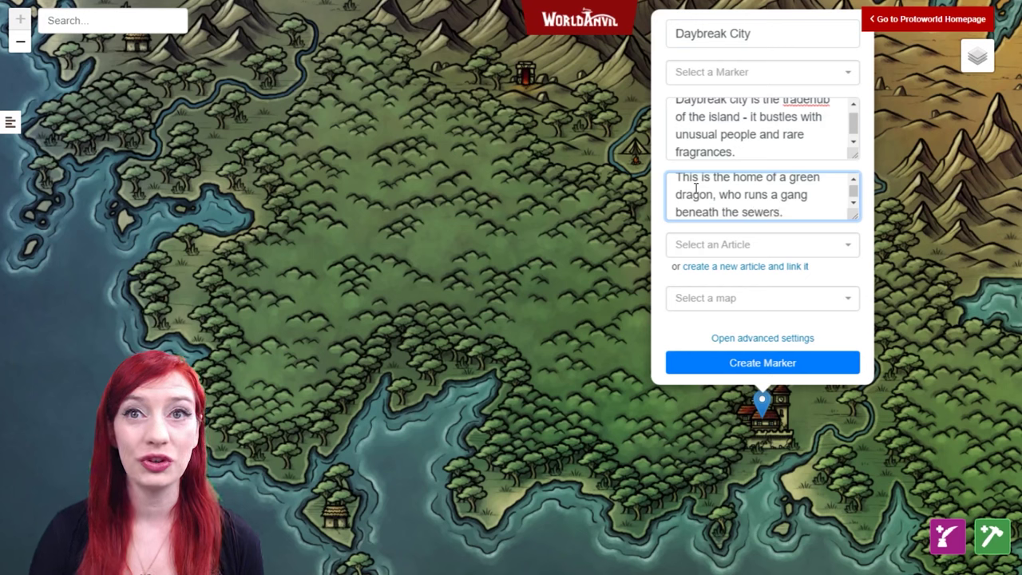
Step: Browse the available marker icons and assign City, Red to the Daybreak City marker
{"action": "left_click", "coordinate": [759, 72]}
{"action": "scroll", "coordinate": [853, 173], "scroll_direction": "down", "scroll_amount": 10}
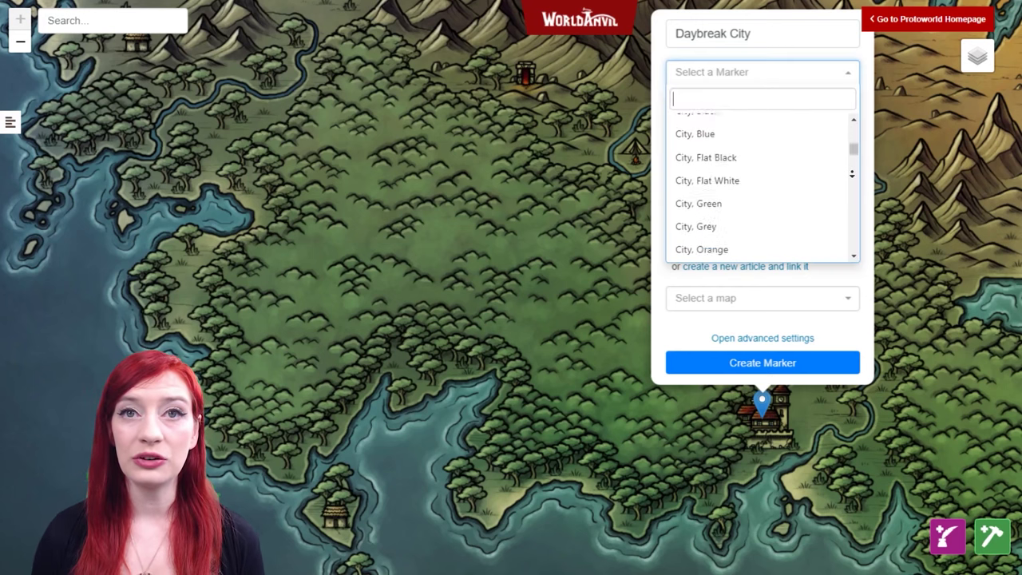
{"action": "scroll", "coordinate": [852, 173], "scroll_direction": "down", "scroll_amount": 15}
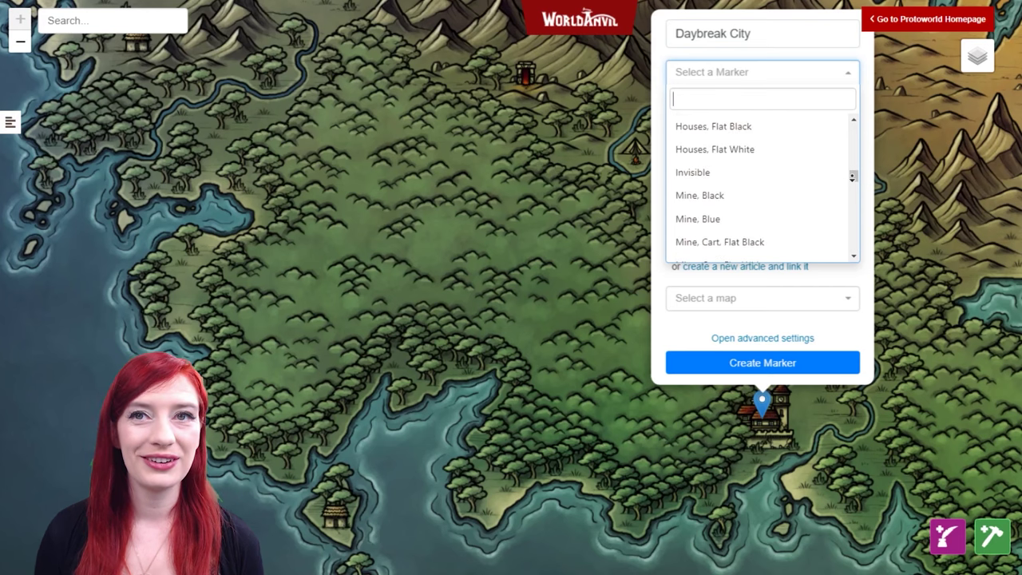
{"action": "scroll", "coordinate": [853, 177], "scroll_direction": "down", "scroll_amount": 15}
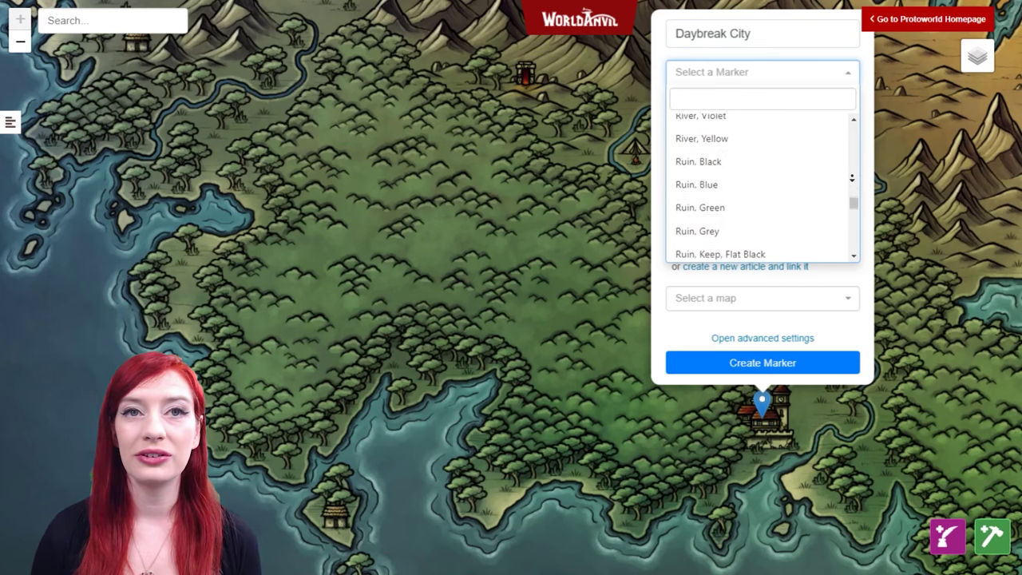
{"action": "scroll", "coordinate": [852, 178], "scroll_direction": "down", "scroll_amount": 15}
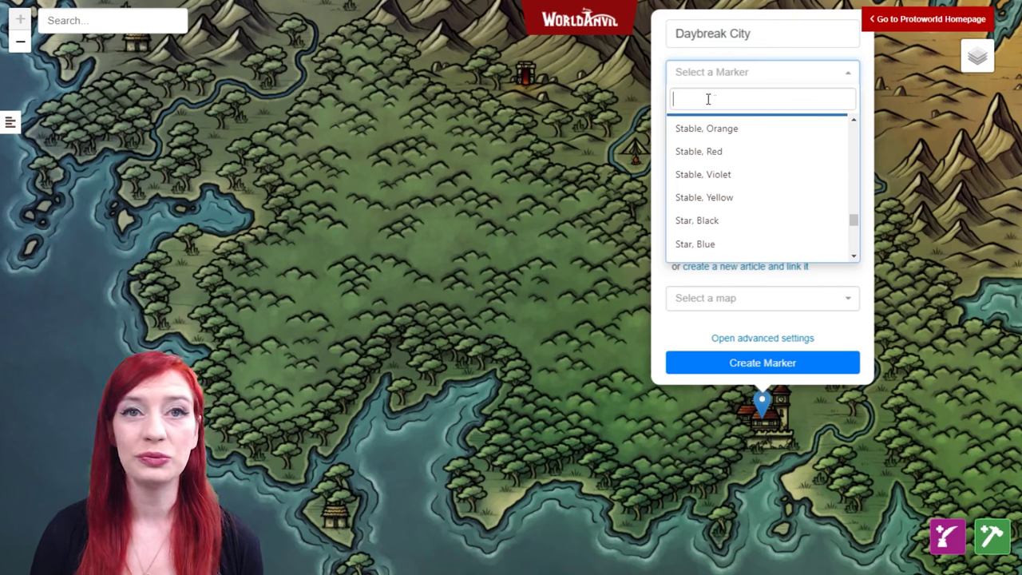
{"action": "type", "text": "city"}
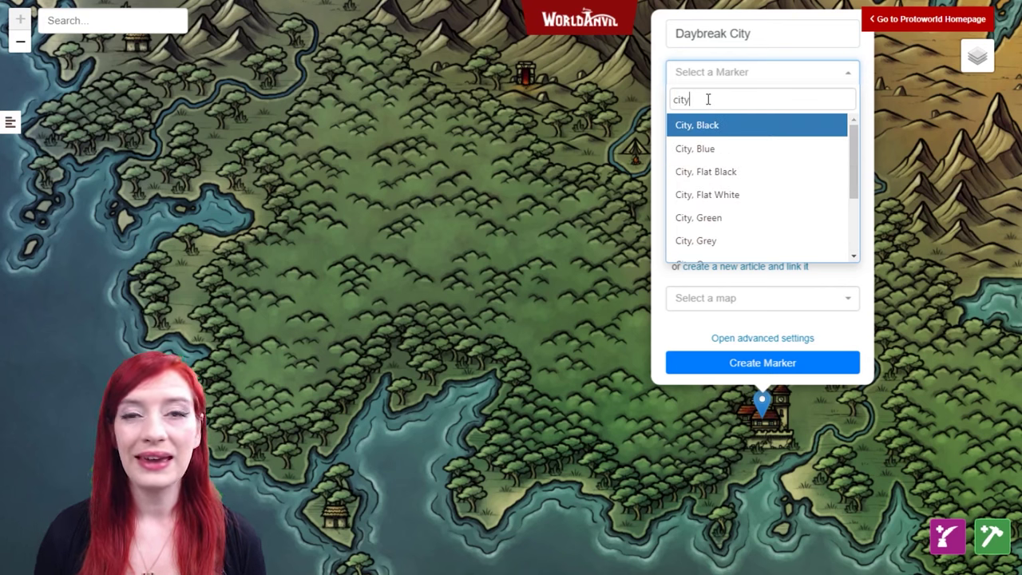
{"action": "type", "text": ", re"}
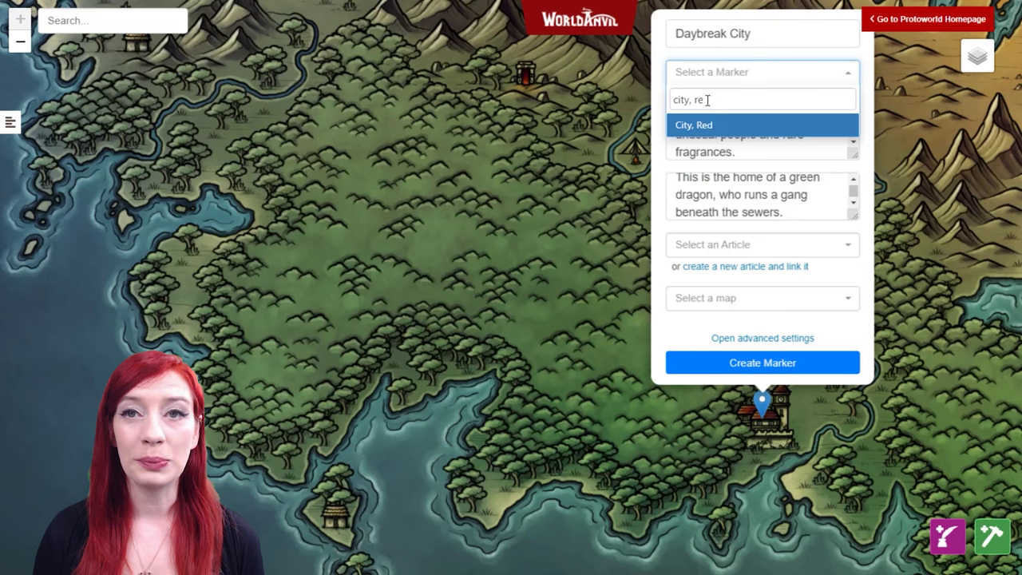
{"action": "left_click", "coordinate": [706, 128]}
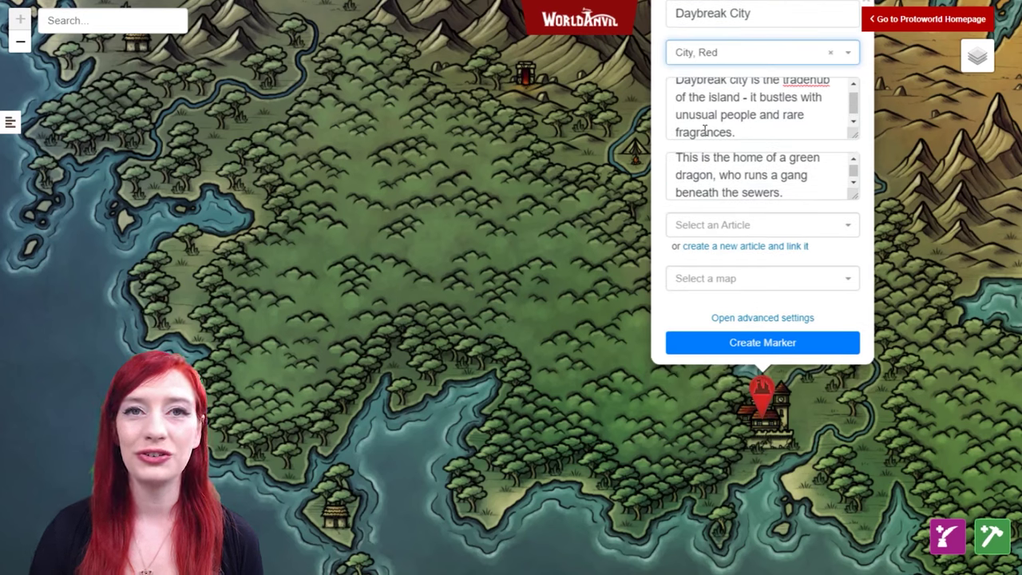
Step: Select Test article as the marker's link, and set up a new linked article titled Daybreak City with the Settlement template
{"action": "left_click", "coordinate": [740, 227]}
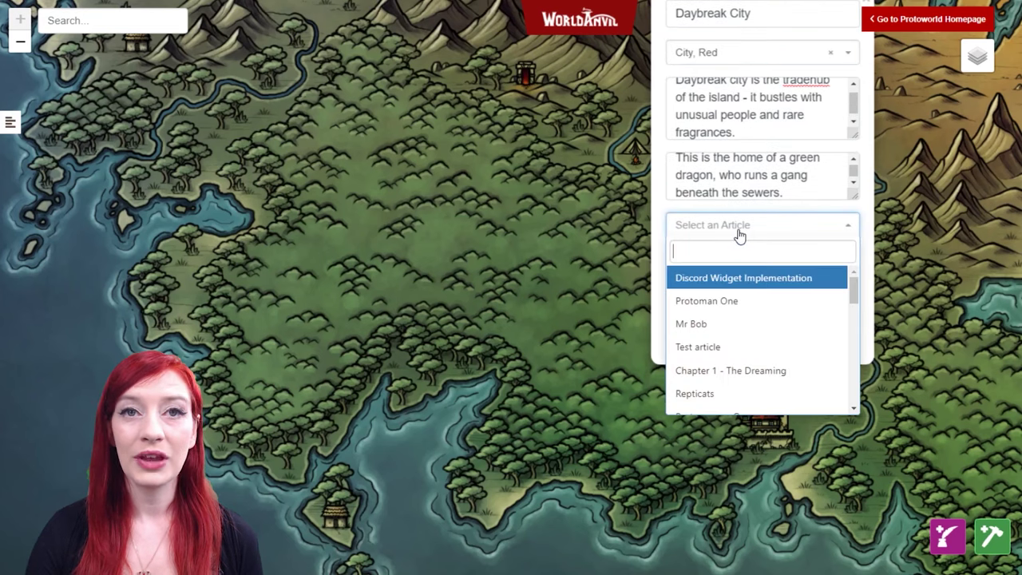
{"action": "left_click", "coordinate": [725, 348]}
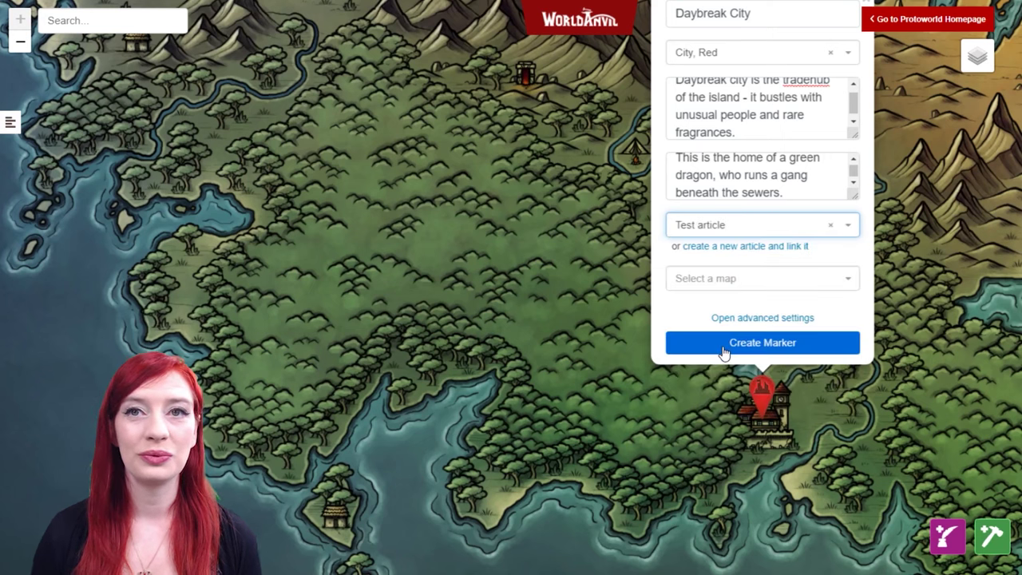
{"action": "left_click", "coordinate": [723, 248]}
{"action": "type", "text": "Daybreak City"}
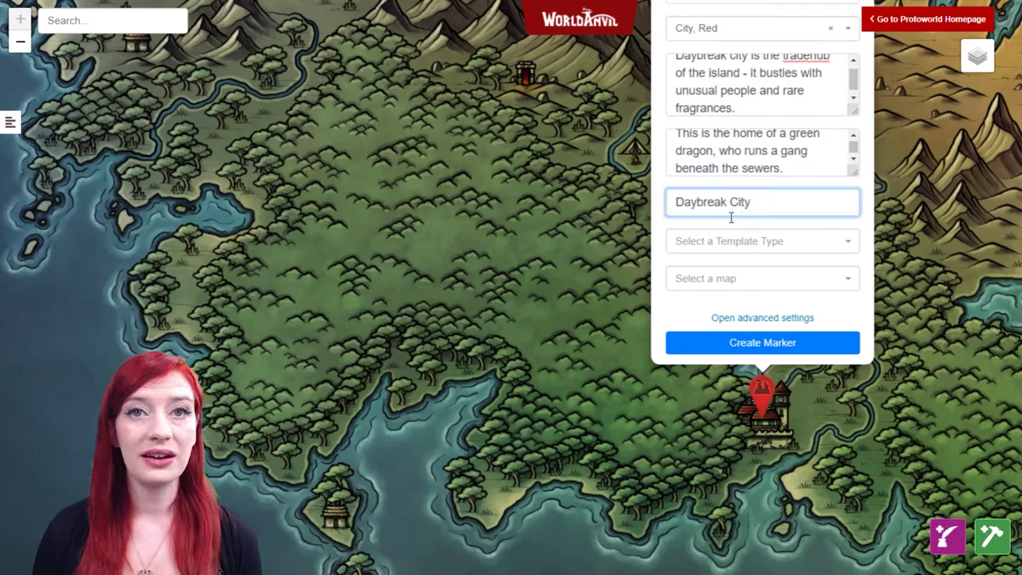
{"action": "left_click", "coordinate": [723, 241]}
{"action": "type", "text": "set"}
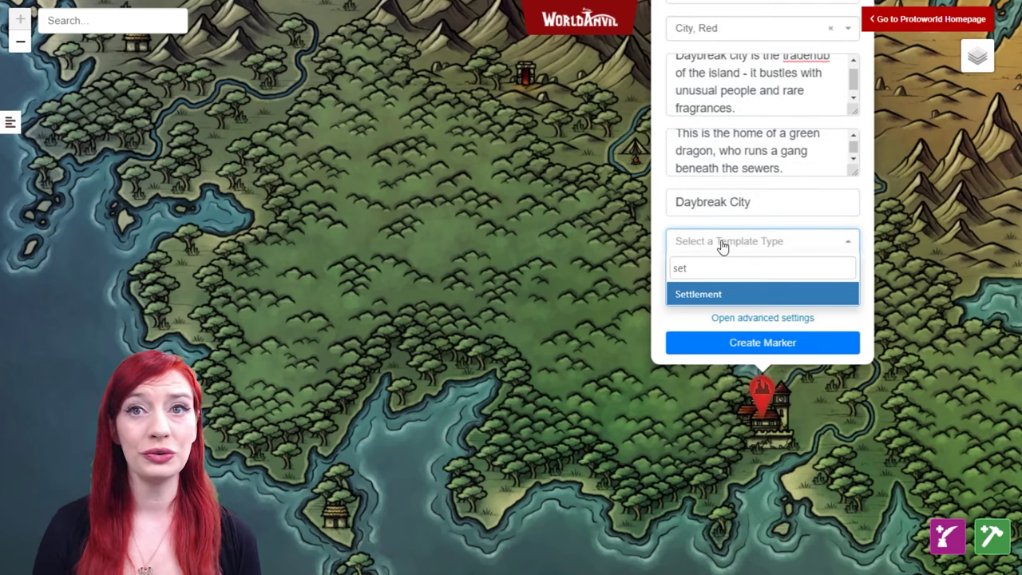
{"action": "left_click", "coordinate": [706, 294]}
Step: Link the marker to the map The City of Testington and create the marker
{"action": "left_click", "coordinate": [722, 278]}
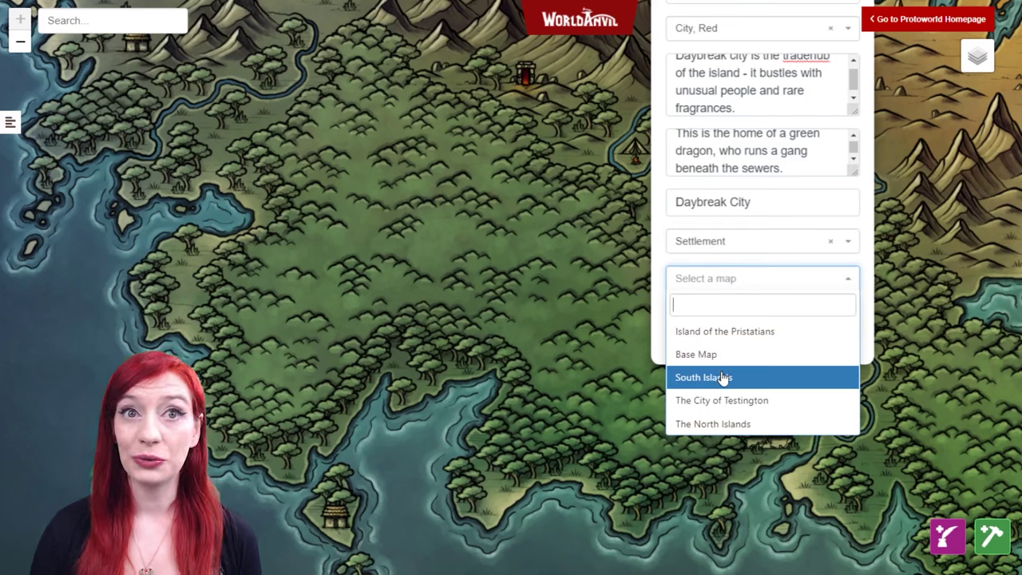
{"action": "left_click", "coordinate": [721, 400]}
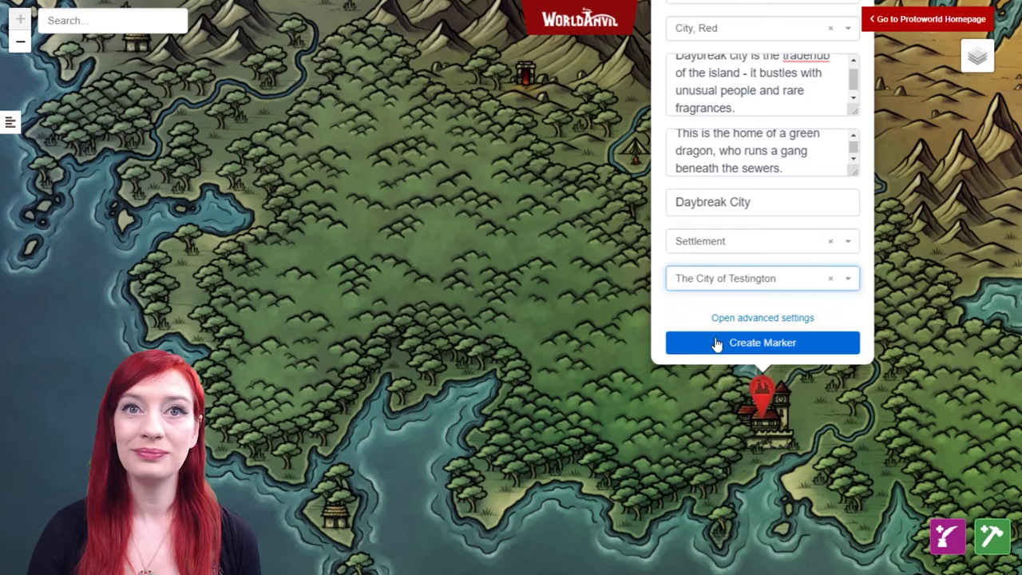
{"action": "left_click", "coordinate": [714, 343]}
Step: View the Daybreak City marker's popup and its linked article, and play the article's embedded music track
{"action": "left_click", "coordinate": [762, 390]}
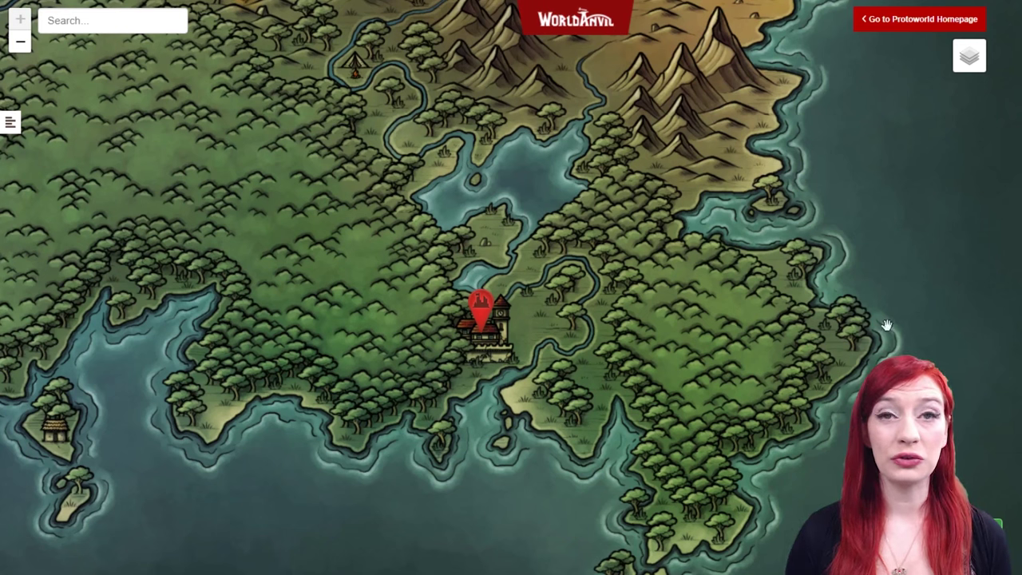
{"action": "left_click", "coordinate": [484, 317]}
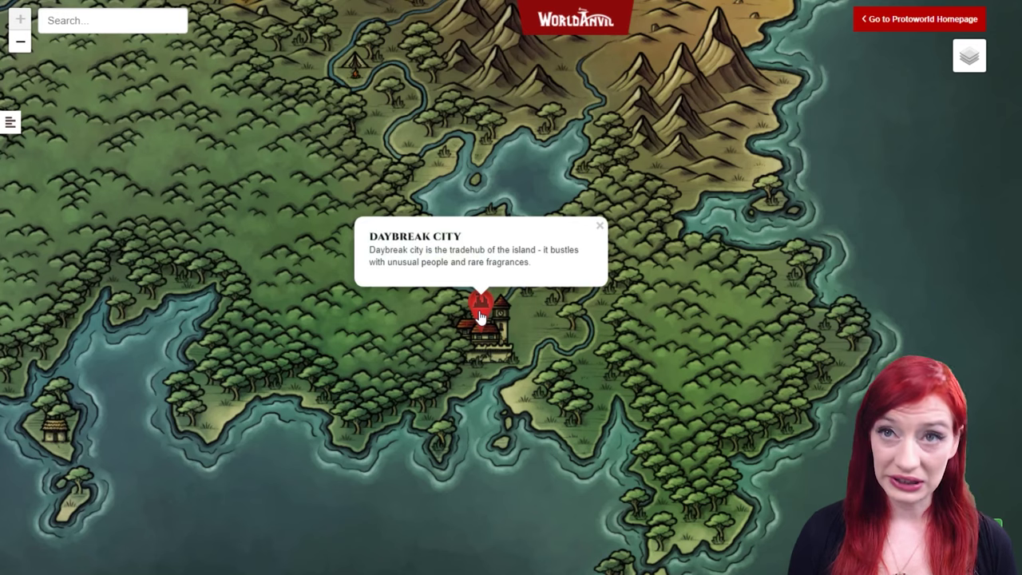
{"action": "left_click", "coordinate": [480, 315]}
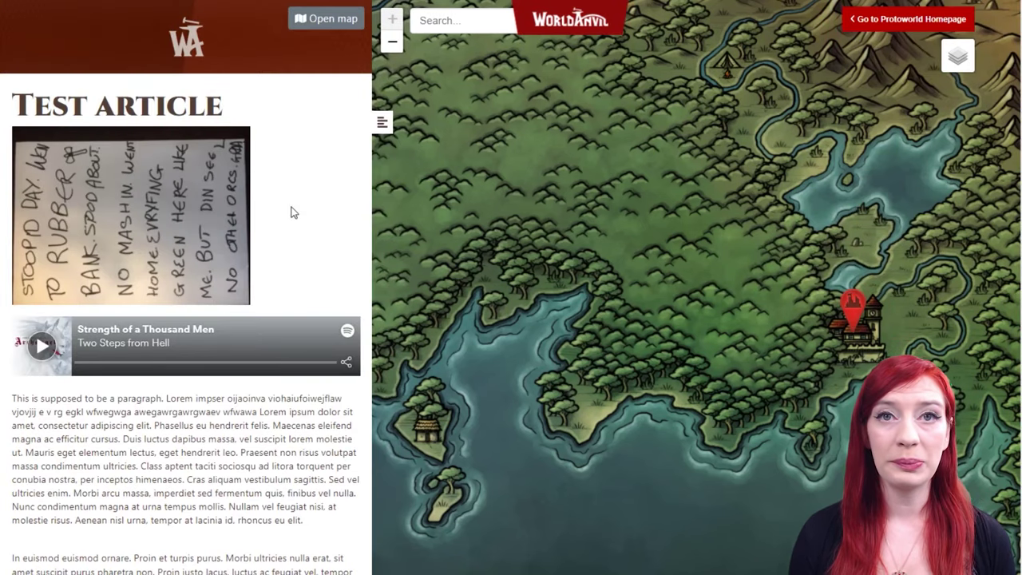
{"action": "left_click", "coordinate": [40, 345]}
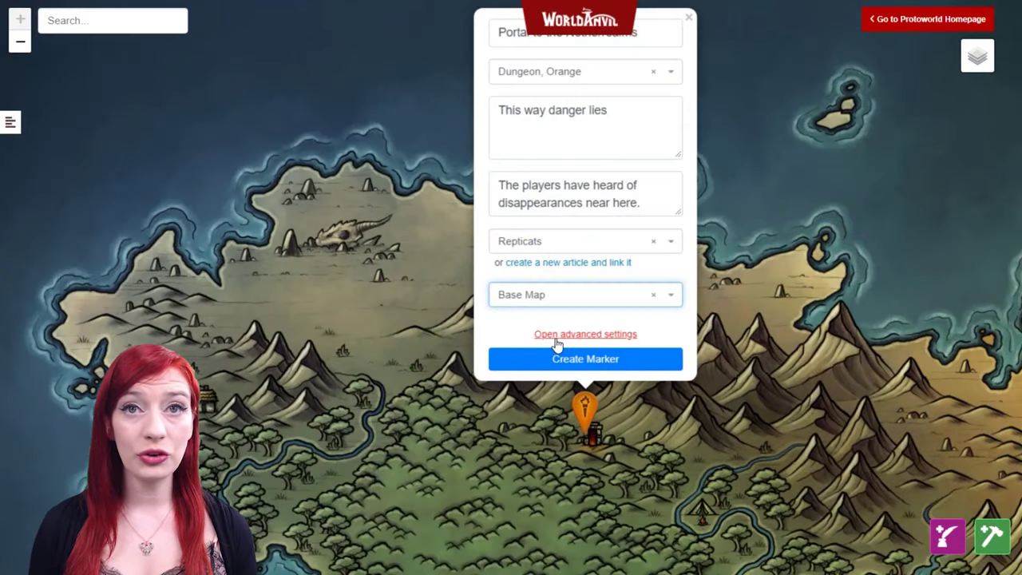
Step: Open the orange dungeon marker's advanced settings, toggle the private and direct-link options on and off, and create the marker
{"action": "left_click", "coordinate": [556, 335]}
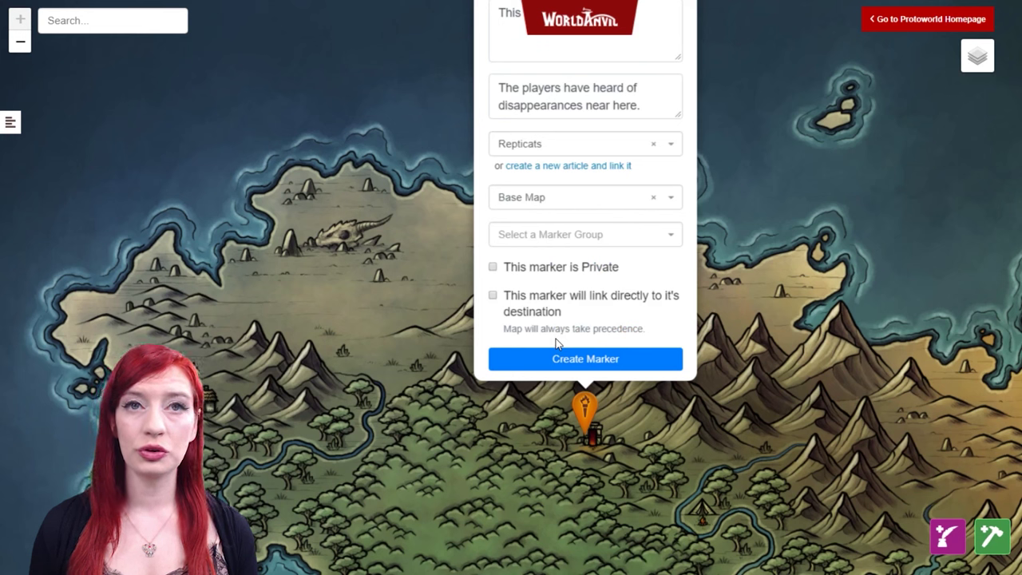
{"action": "left_click", "coordinate": [562, 245]}
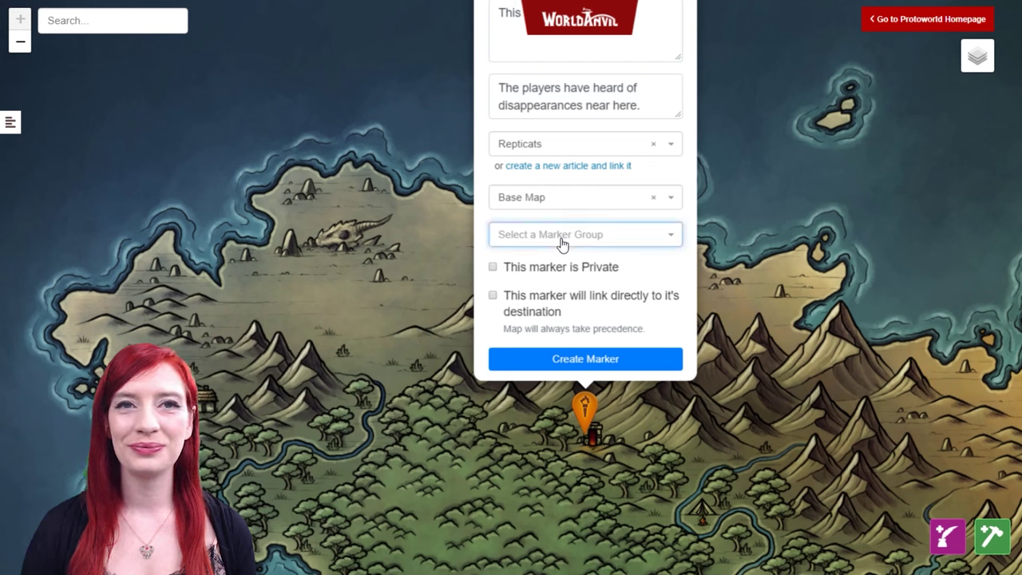
{"action": "left_click", "coordinate": [493, 268]}
{"action": "left_click", "coordinate": [495, 271]}
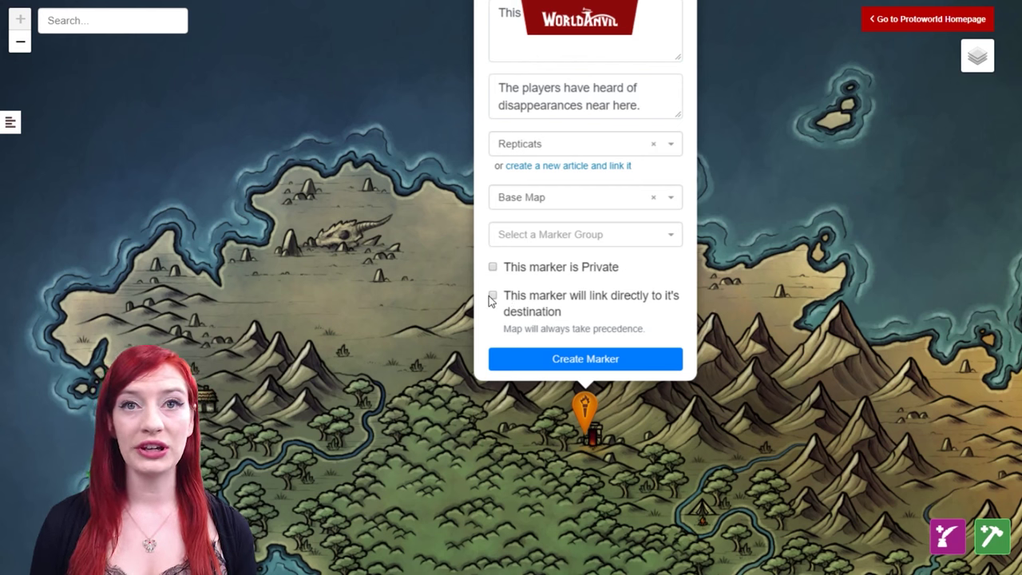
{"action": "left_click", "coordinate": [493, 297]}
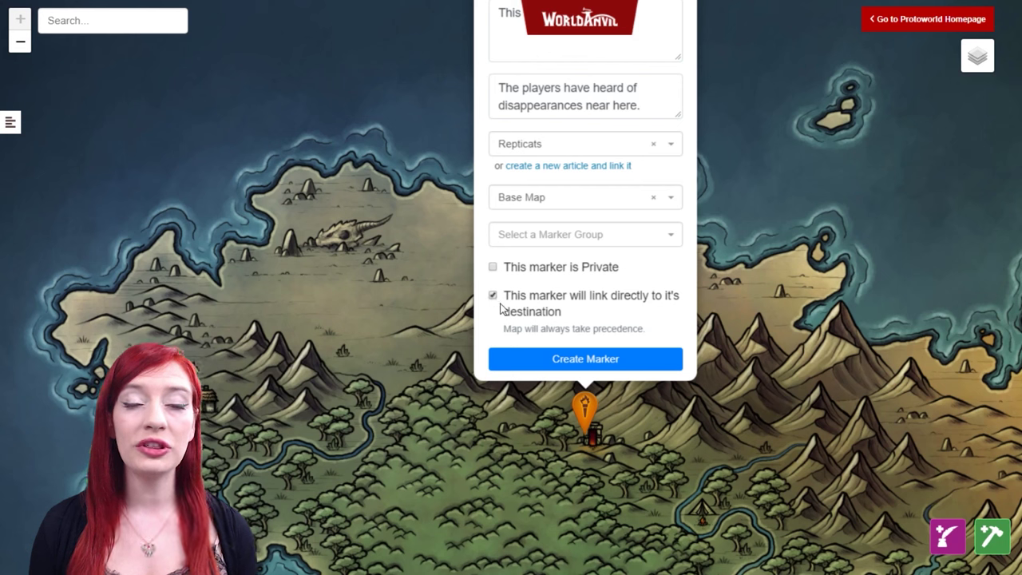
{"action": "left_click", "coordinate": [493, 298]}
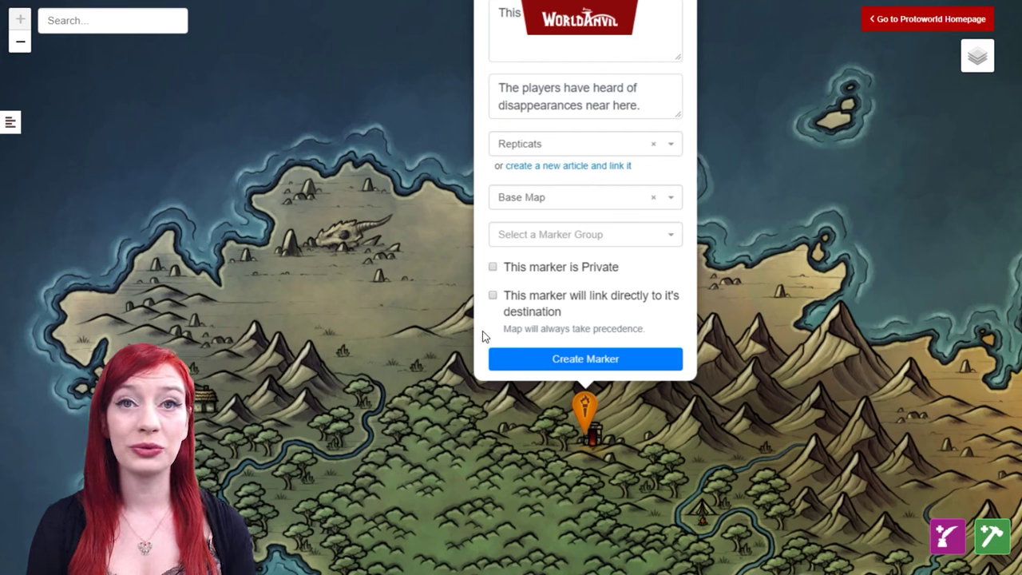
{"action": "left_click", "coordinate": [614, 361]}
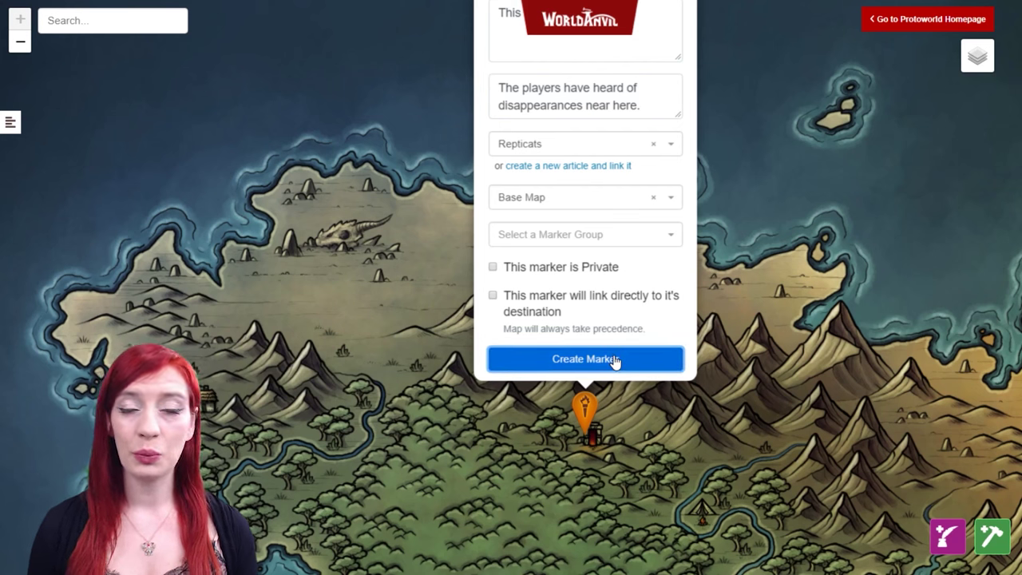
Step: Examine the whole island and both placed markers, in overview and close up
{"action": "left_click", "coordinate": [20, 41]}
{"action": "left_click_drag", "start_coordinate": [744, 381], "coordinate": [668, 265]}
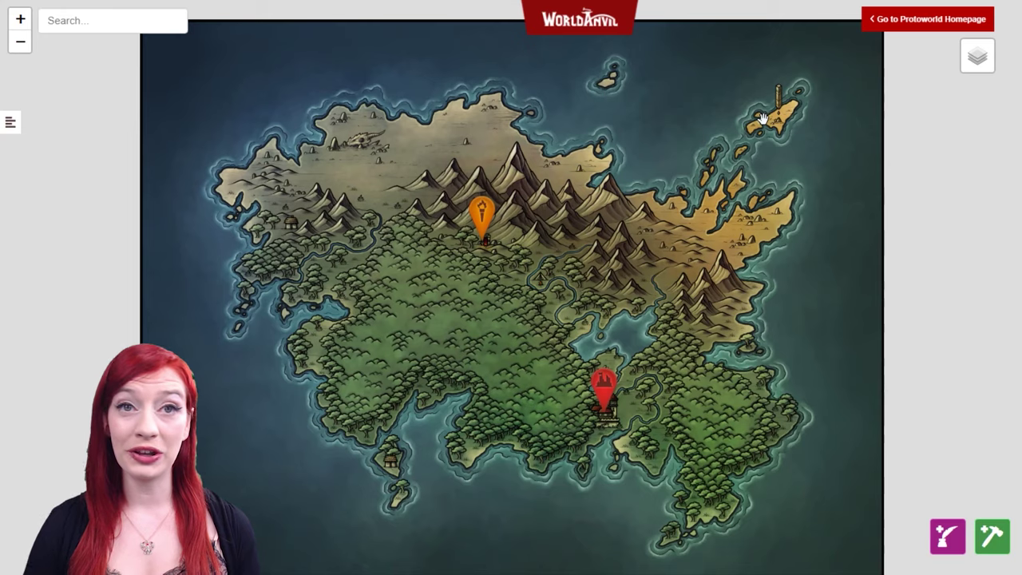
{"action": "left_click", "coordinate": [20, 19]}
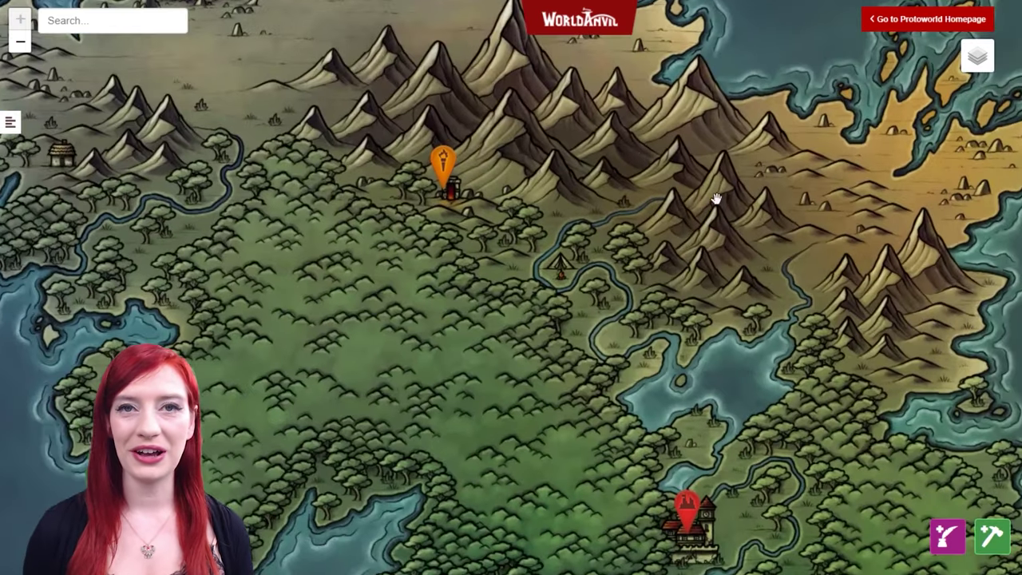
{"action": "left_click_drag", "start_coordinate": [456, 281], "coordinate": [973, 319]}
{"action": "left_click_drag", "start_coordinate": [885, 457], "coordinate": [765, 132]}
{"action": "left_click_drag", "start_coordinate": [714, 334], "coordinate": [453, 348]}
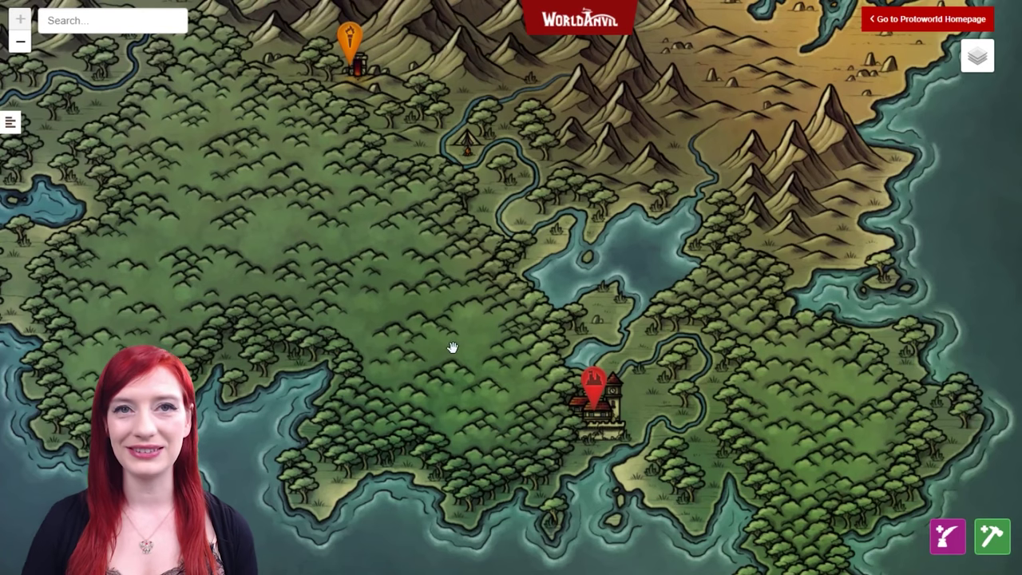